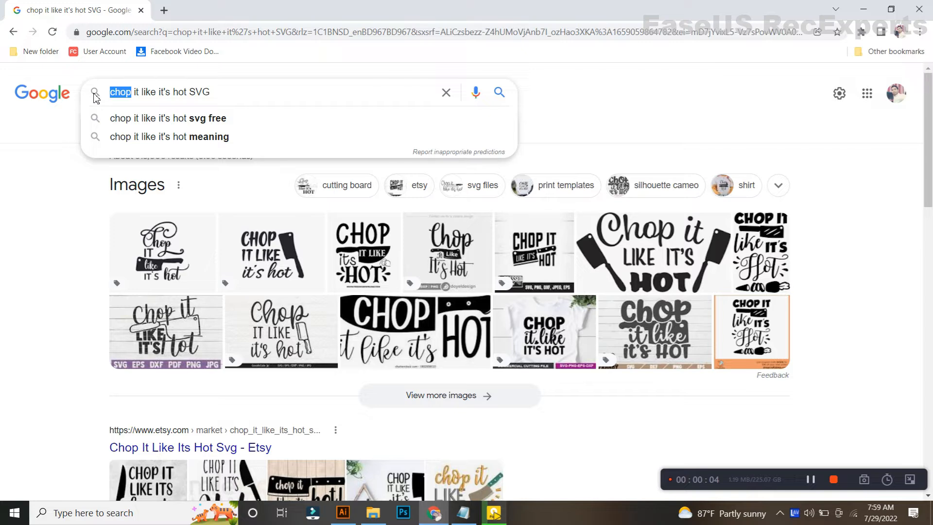
# Switch to Illustrator and add the text "chop" in the blank middle column of the work file.
pyautogui.click(343, 512)
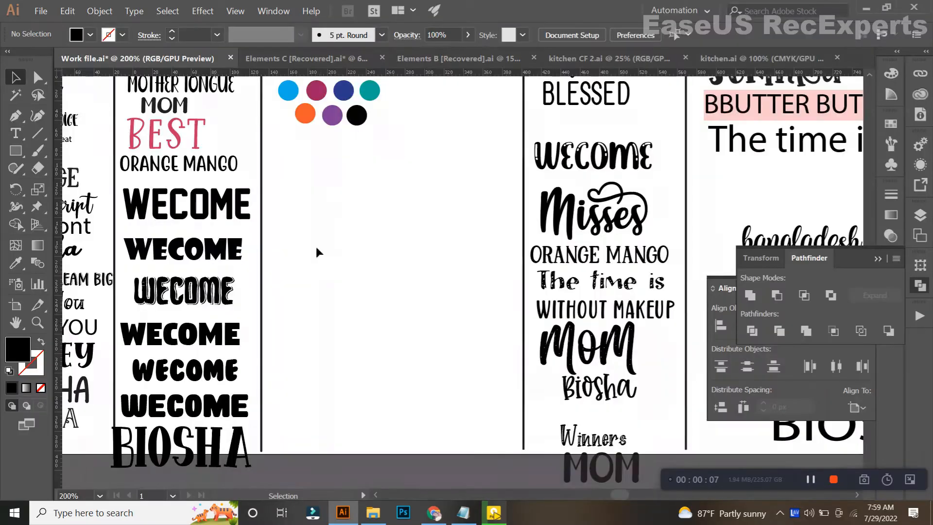
pyautogui.press('space')
pyautogui.moveTo(402, 284); pyautogui.dragTo(454, 305)
pyautogui.write('chop')
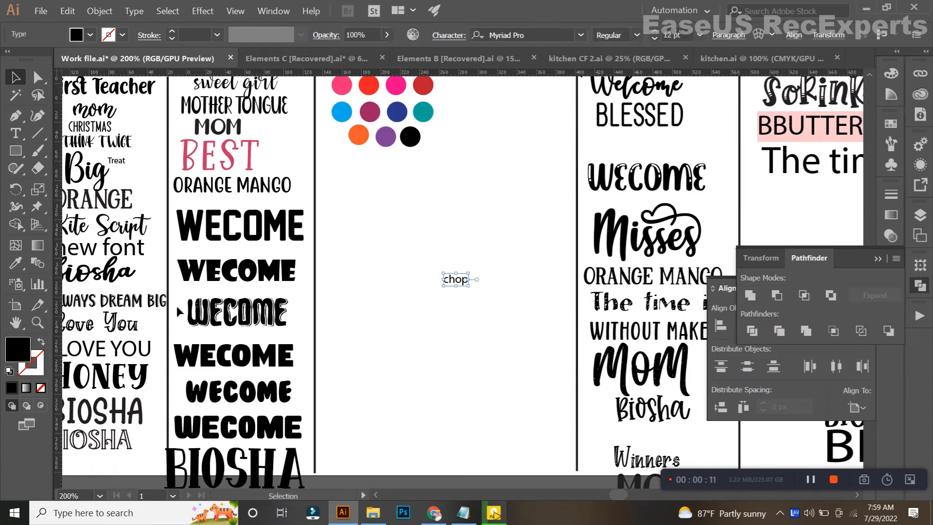
# Give "chop" the Kite Script lettering of the "bangladesh" sample using the Eyedropper.
pyautogui.click(17, 263)
pyautogui.click(220, 239)
pyautogui.press('space')
pyautogui.moveTo(401, 314); pyautogui.dragTo(259, 316)
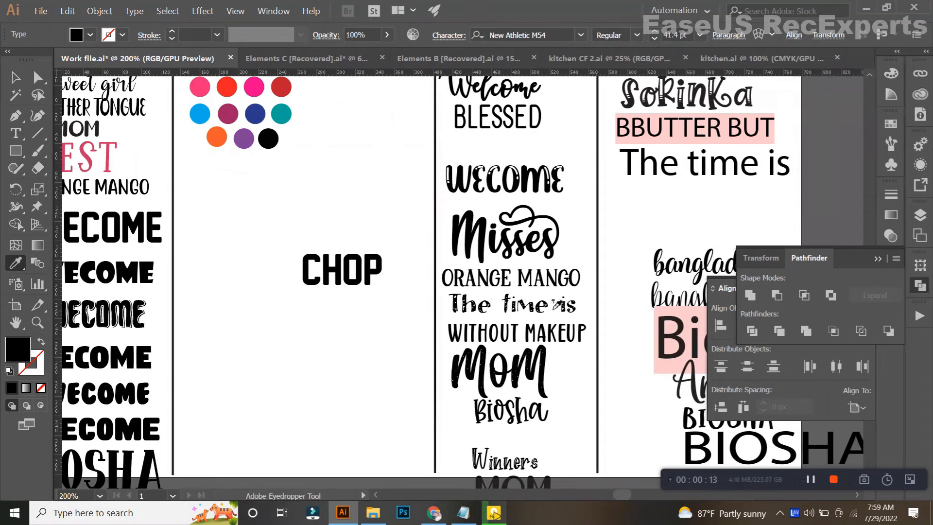
pyautogui.click(672, 270)
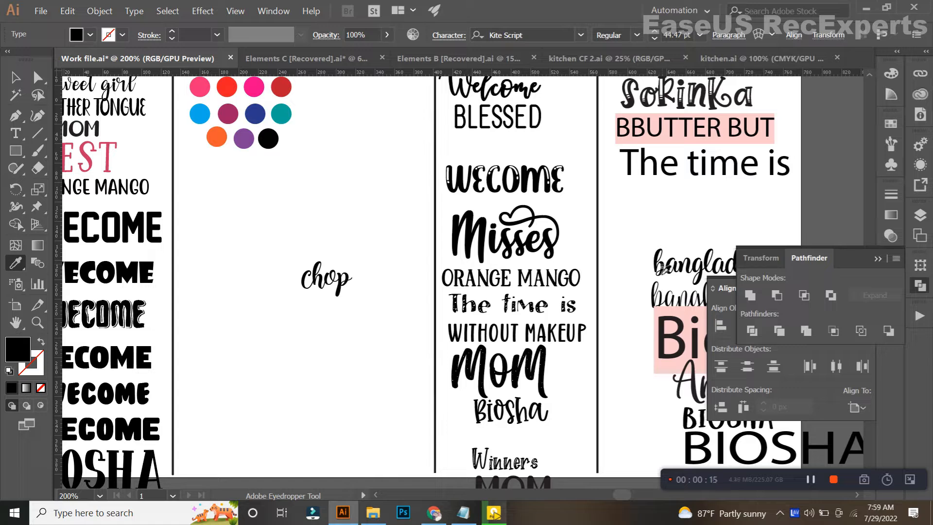
pyautogui.click(21, 77)
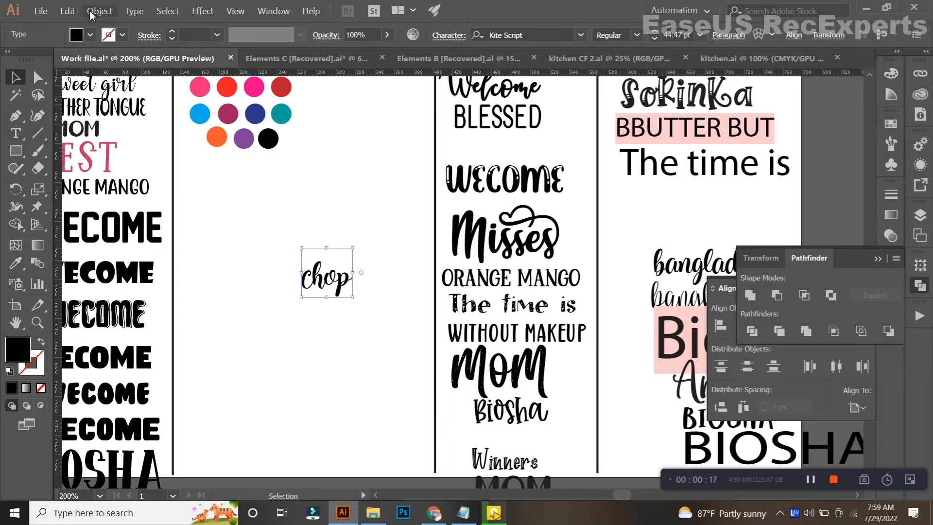
# Apply Title Case to "chop" and enlarge the word to about 113 pt.
pyautogui.click(135, 11)
pyautogui.moveTo(160, 175)
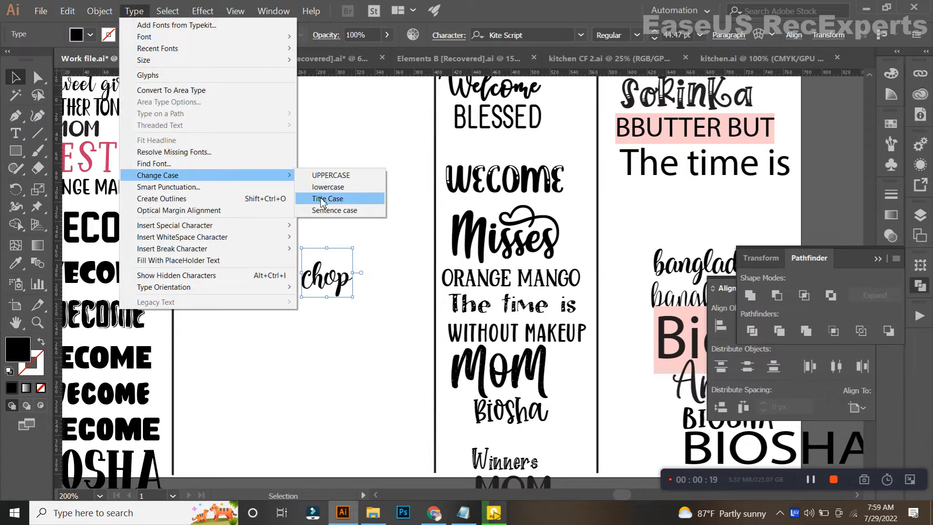
pyautogui.click(322, 199)
pyautogui.moveTo(318, 273); pyautogui.dragTo(377, 233)
# Set the word "chop" to 97% vertical and 111% horizontal scale, widen its tracking slightly, and enlarge it to about 144 pt.
pyautogui.click(434, 39)
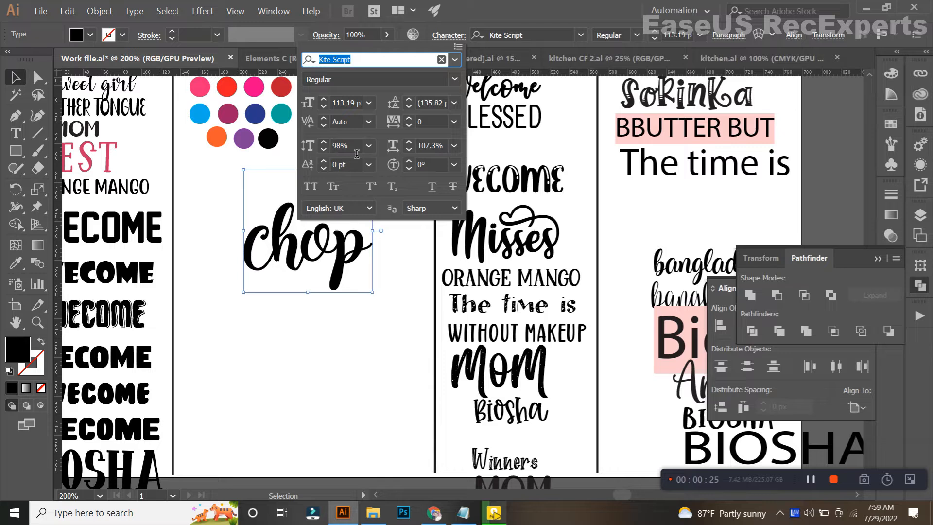
pyautogui.scroll(6, 428, 122)
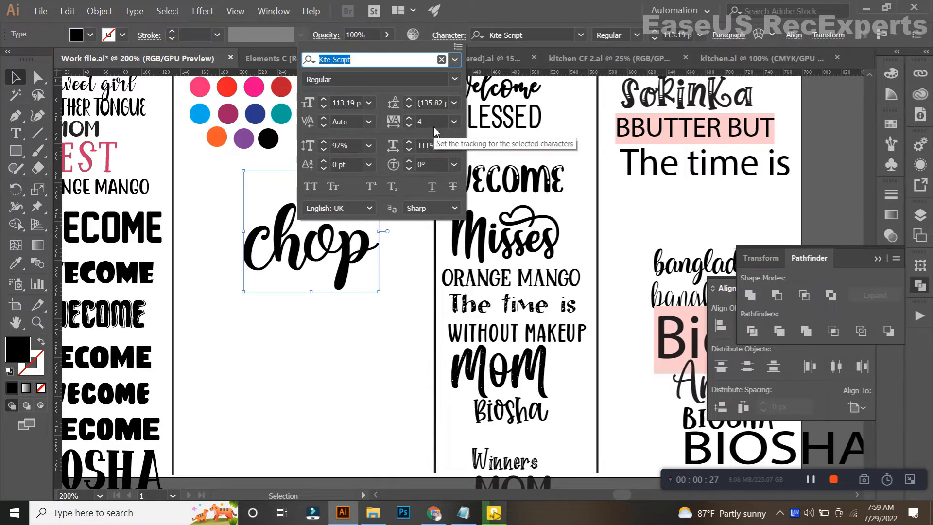
pyautogui.scroll(1, 354, 147)
pyautogui.click(392, 256)
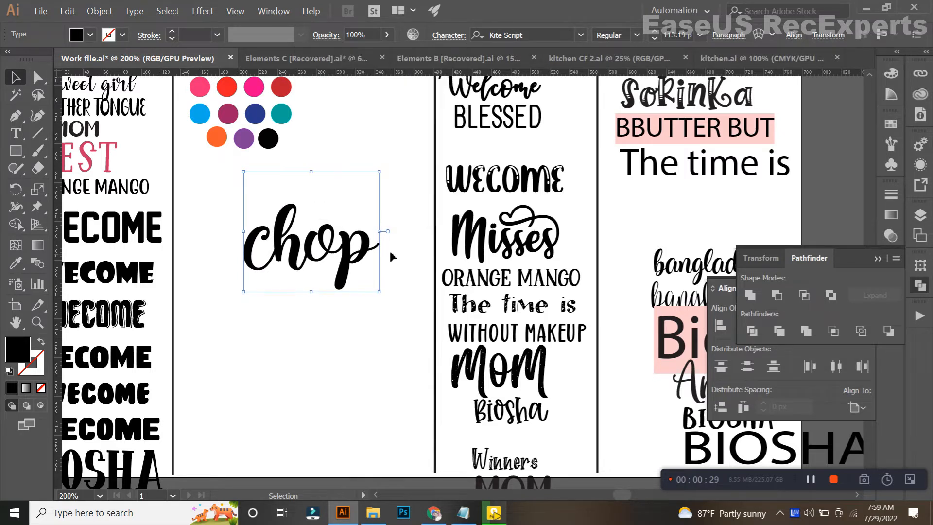
pyautogui.moveTo(385, 236); pyautogui.dragTo(403, 238)
pyautogui.click(386, 392)
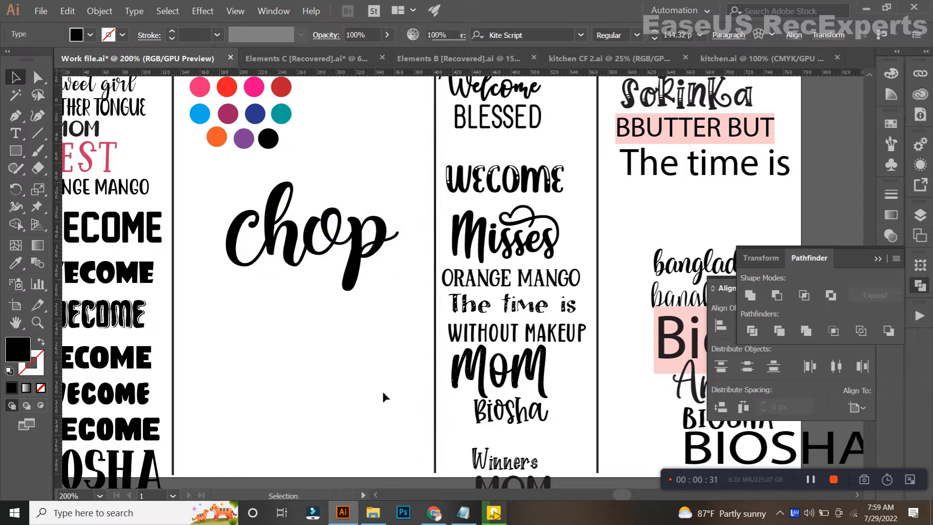
# Switch to Chrome and copy the words "it like" from the Google search query.
pyautogui.click(433, 514)
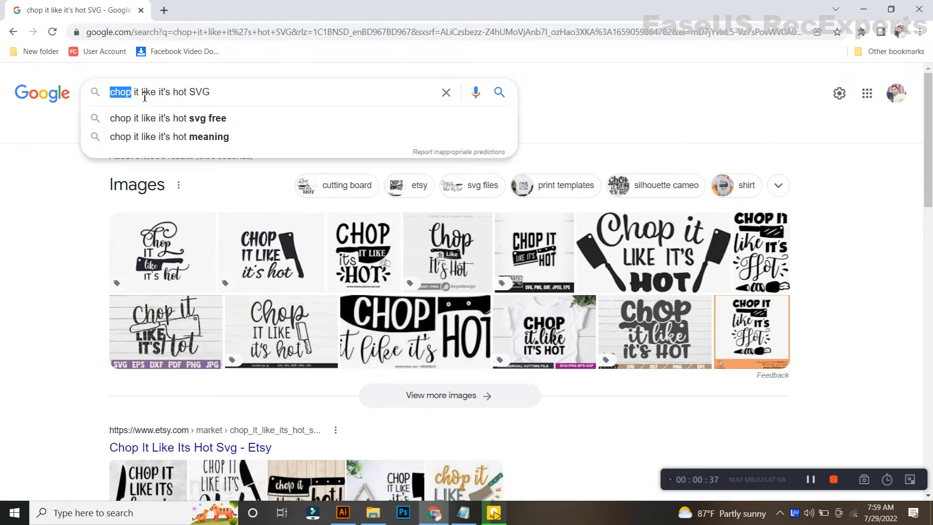
pyautogui.moveTo(140, 98); pyautogui.dragTo(161, 104)
pyautogui.hotkey('ctrl', 'c')
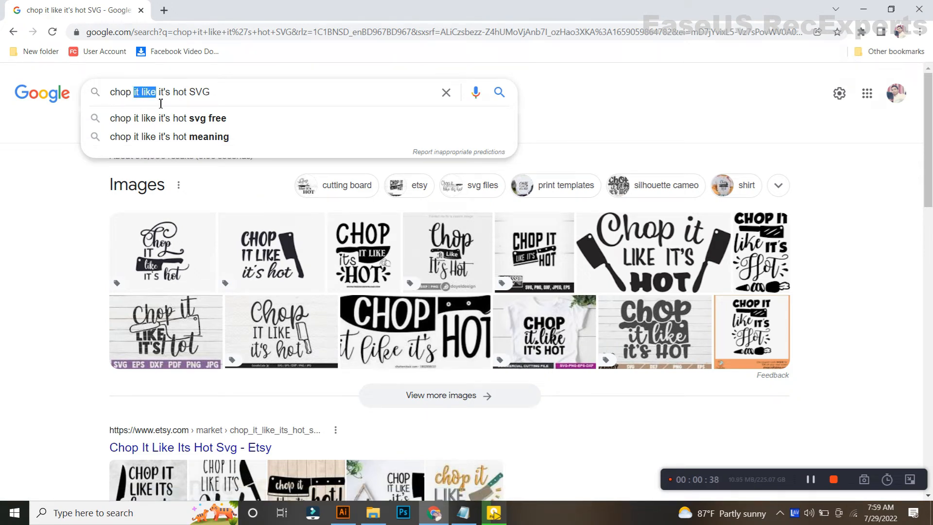
# Back in Illustrator, copy the solid black notched banner with two end dots from Elements B to below "chop" in the work file.
pyautogui.click(343, 512)
pyautogui.click(287, 58)
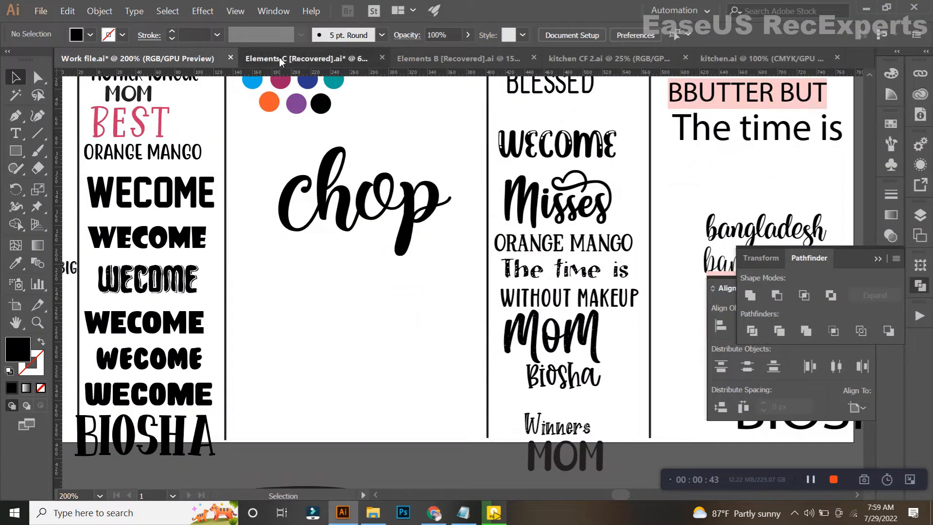
pyautogui.scroll(3, 516, 416)
pyautogui.moveTo(518, 418); pyautogui.dragTo(411, 440)
pyautogui.moveTo(315, 352); pyautogui.dragTo(523, 330)
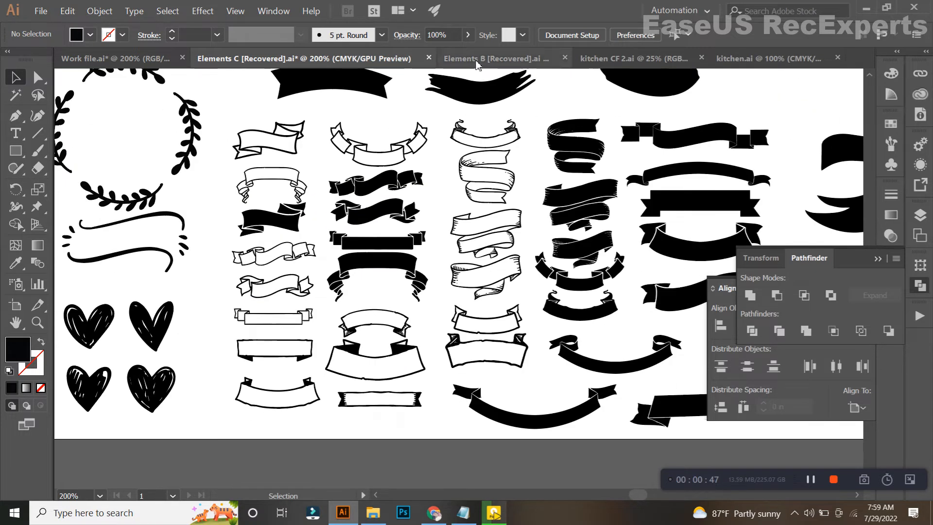
pyautogui.click(495, 58)
pyautogui.scroll(-5, 449, 325)
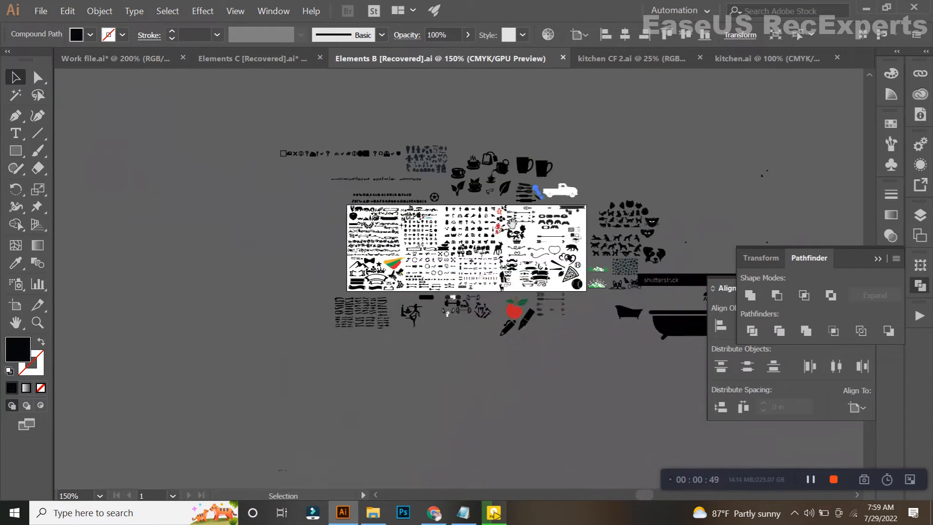
pyautogui.scroll(8, 435, 214)
pyautogui.scroll(2, 434, 214)
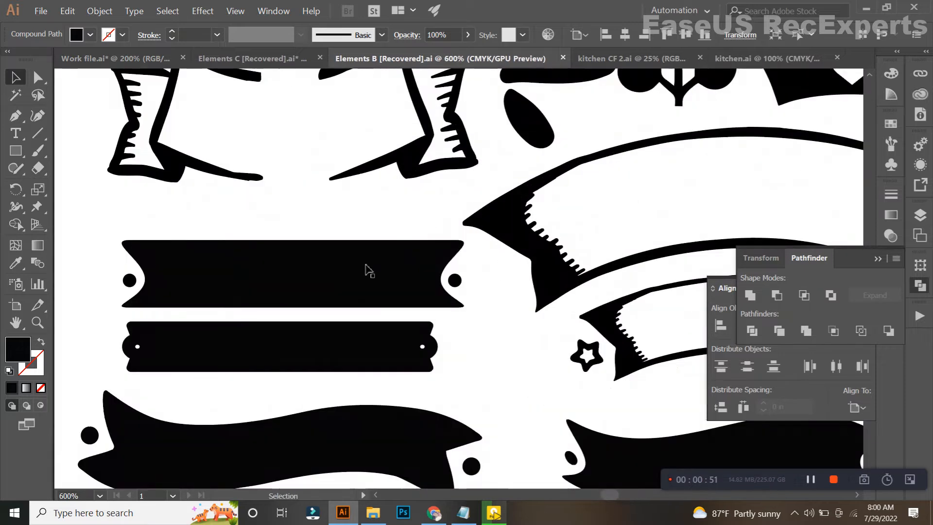
pyautogui.moveTo(132, 59); pyautogui.dragTo(368, 274)
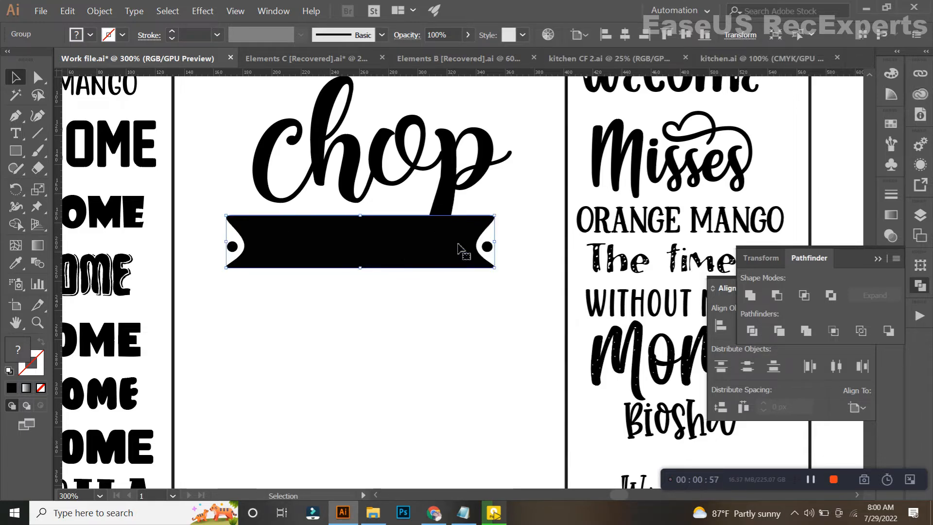
# Make the black banner slightly taller and move it directly beneath the word "chop".
pyautogui.moveTo(491, 247); pyautogui.dragTo(487, 246)
pyautogui.moveTo(365, 272); pyautogui.dragTo(364, 278)
pyautogui.moveTo(378, 255); pyautogui.dragTo(387, 264)
# Resize "chop" to a little narrower than the banner and center it with the p's tail touching the banner.
pyautogui.click(395, 178)
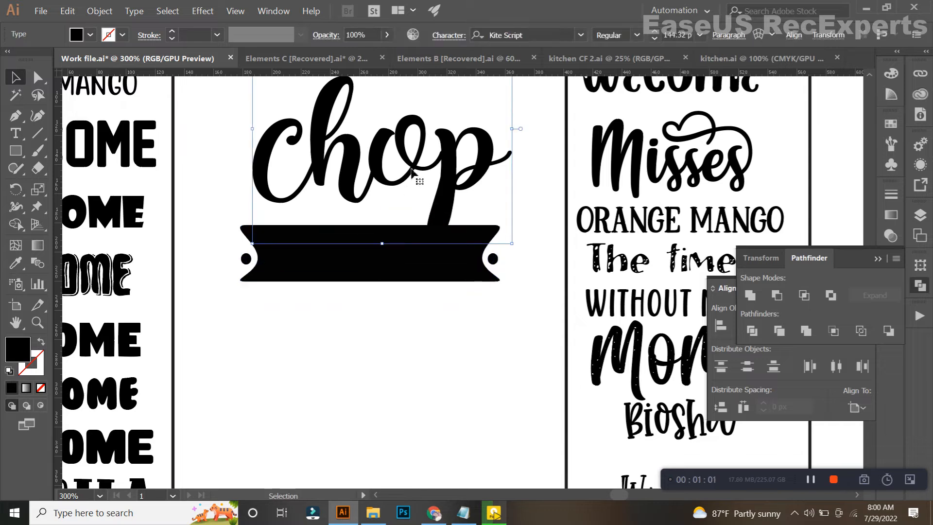
pyautogui.moveTo(512, 129); pyautogui.dragTo(477, 136)
pyautogui.scroll(2, 386, 167)
pyautogui.moveTo(368, 163); pyautogui.dragTo(362, 228)
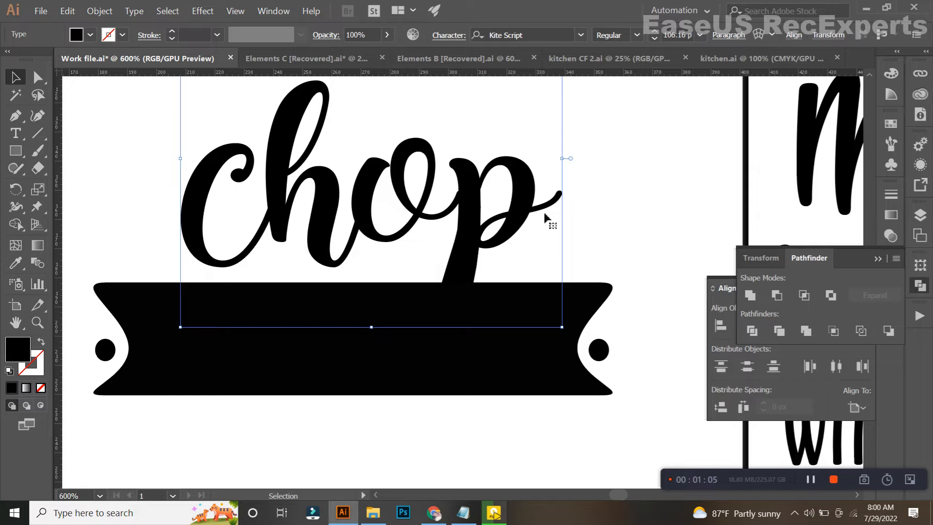
pyautogui.moveTo(568, 167); pyautogui.dragTo(605, 163)
pyautogui.moveTo(499, 228); pyautogui.dragTo(504, 218)
# Paste the copied words "it like" as a new text line below the banner.
pyautogui.scroll(-2, 466, 222)
pyautogui.moveTo(460, 388); pyautogui.dragTo(481, 300)
pyautogui.click(472, 269)
pyautogui.hotkey('ctrl', 'v')
# Give "it like" the Pirates lettering of the "ORANGE MANGO" sample using the Eyedropper.
pyautogui.click(16, 263)
pyautogui.keyDown('alt'); pyautogui.scroll(-2, 184, 275); pyautogui.keyUp('alt')
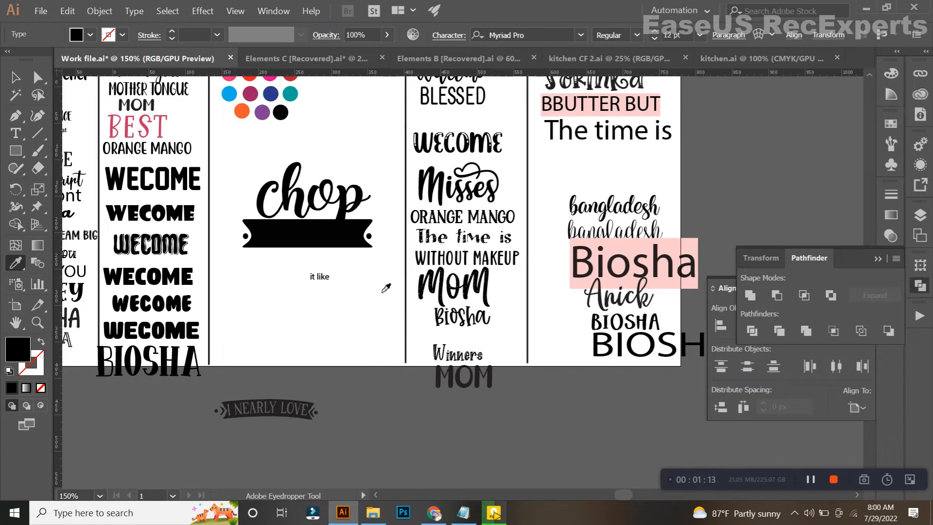
pyautogui.click(597, 212)
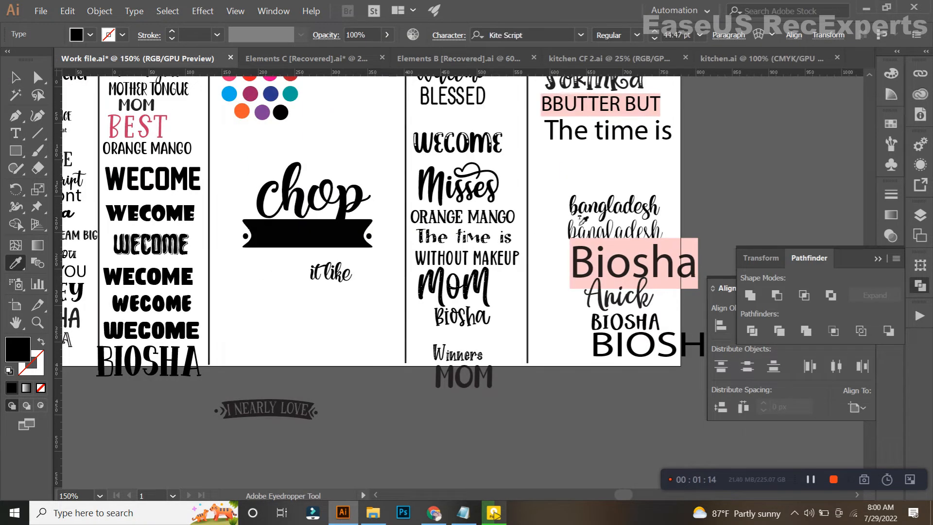
pyautogui.click(492, 224)
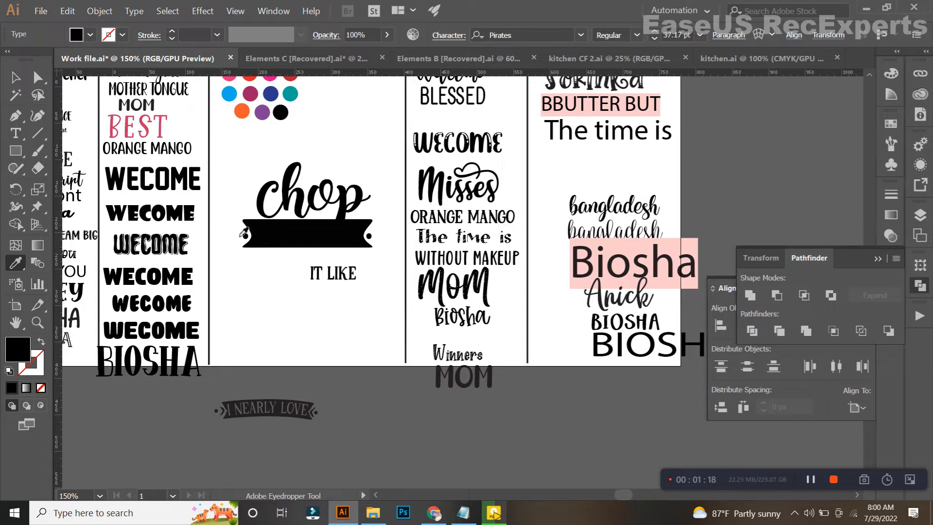
# Move "IT LIKE" onto the black banner and make its fill white.
pyautogui.click(14, 78)
pyautogui.keyDown('alt'); pyautogui.scroll(1, 277, 248); pyautogui.keyUp('alt')
pyautogui.moveTo(352, 296); pyautogui.dragTo(282, 244)
pyautogui.click(16, 262)
pyautogui.click(320, 305)
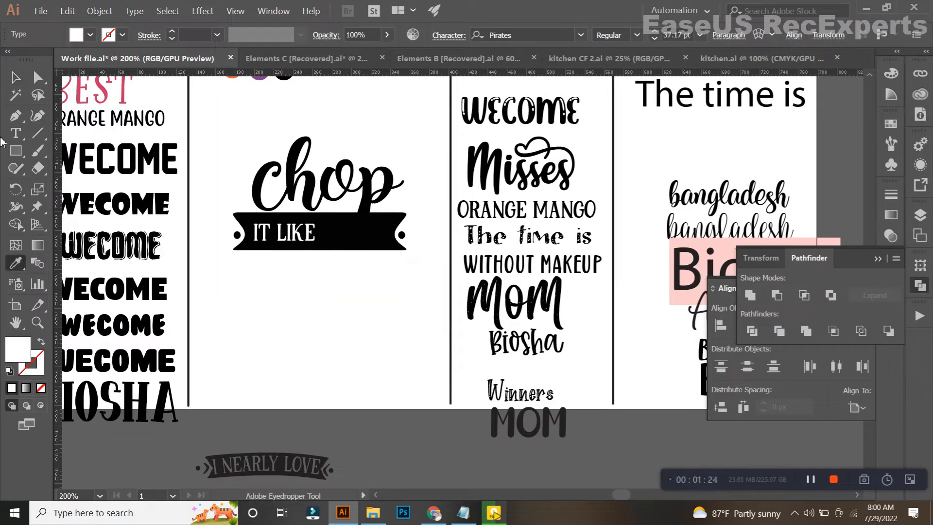
# Enlarge "IT LIKE" to about 66 pt and position it inside the banner.
pyautogui.click(14, 77)
pyautogui.keyDown('alt'); pyautogui.scroll(1, 254, 213); pyautogui.keyUp('alt')
pyautogui.moveTo(345, 244); pyautogui.dragTo(459, 256)
pyautogui.hotkey('ctrl', 'z')
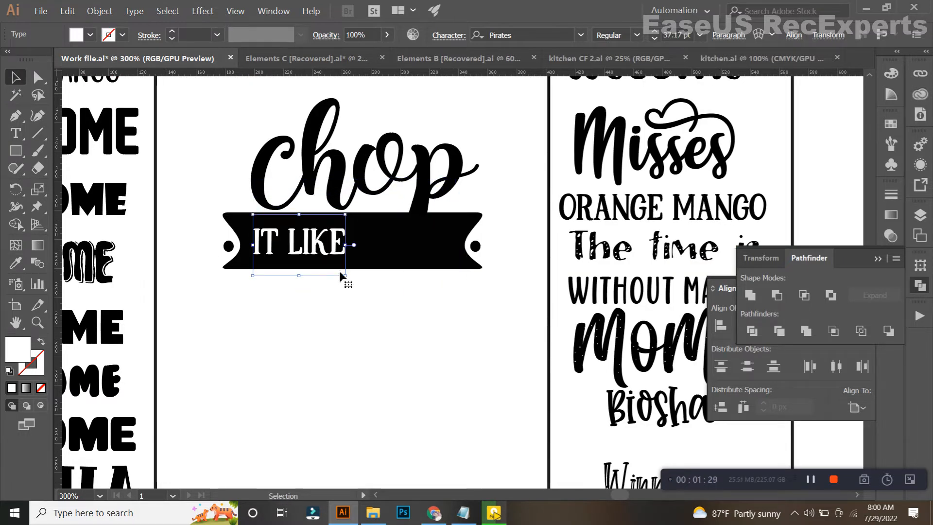
pyautogui.moveTo(324, 249); pyautogui.dragTo(394, 237)
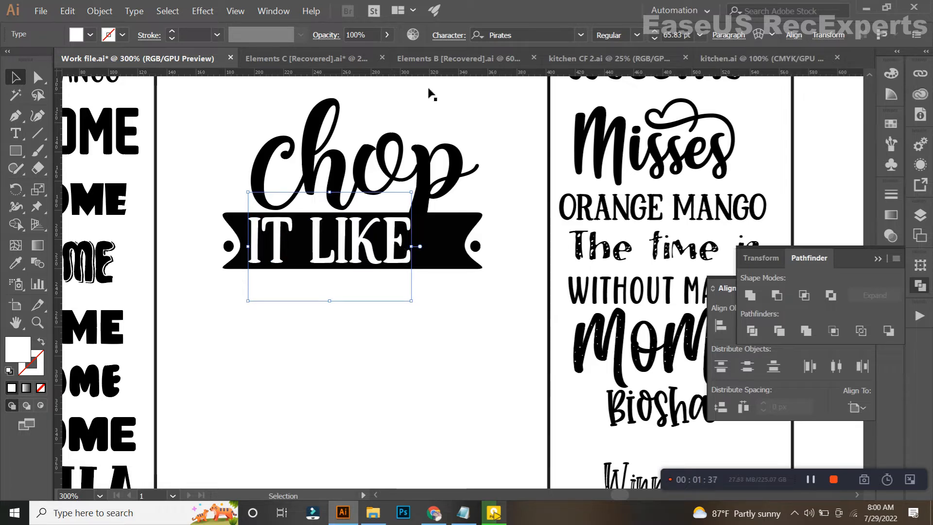
# Set "IT LIKE" to 93% vertical scale, 112% horizontal scale and tracking 12, and enlarge it to about 74 pt.
pyautogui.hotkey('ctrl', 't')
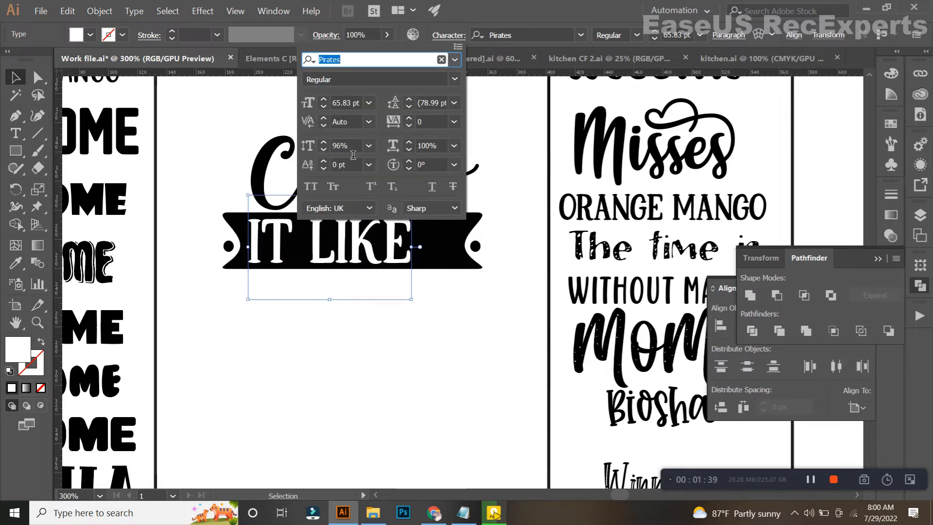
pyautogui.scroll(8, 429, 154)
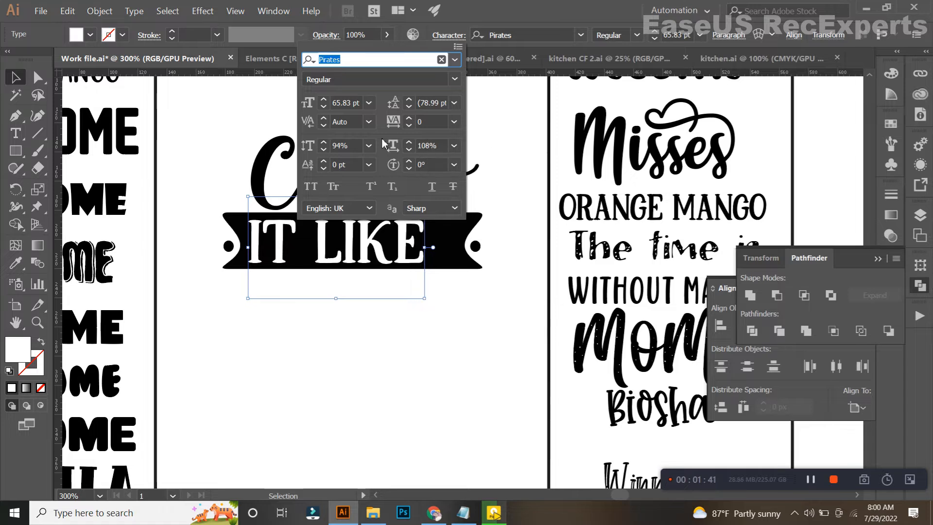
pyautogui.scroll(-1, 350, 154)
pyautogui.scroll(12, 425, 122)
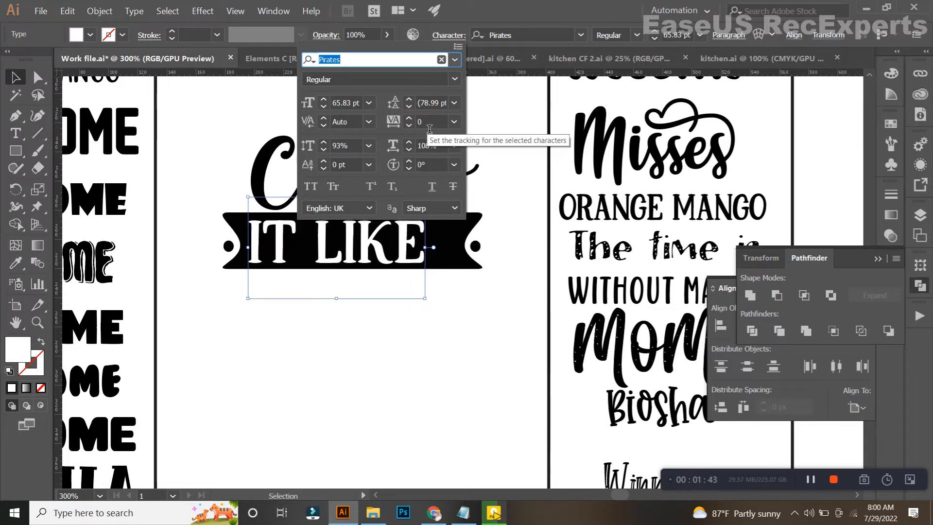
pyautogui.scroll(4, 427, 145)
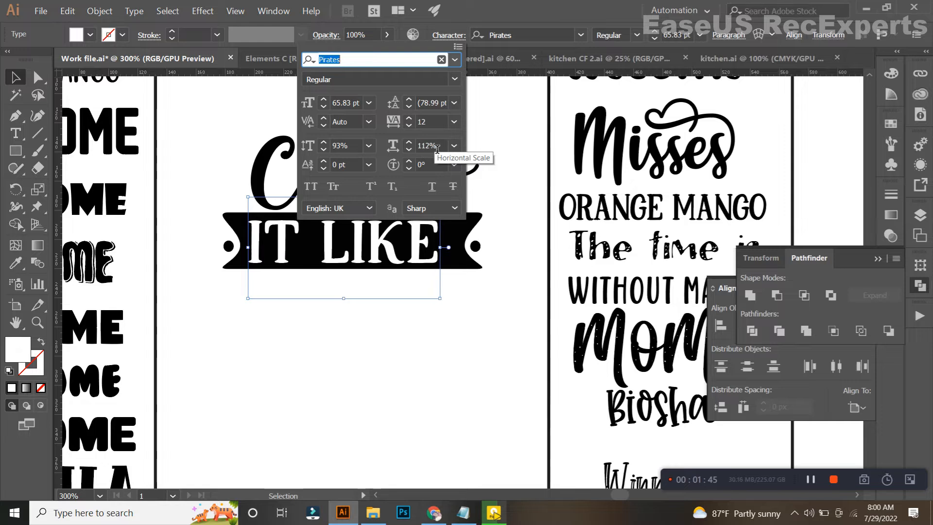
pyautogui.scroll(1, 428, 253)
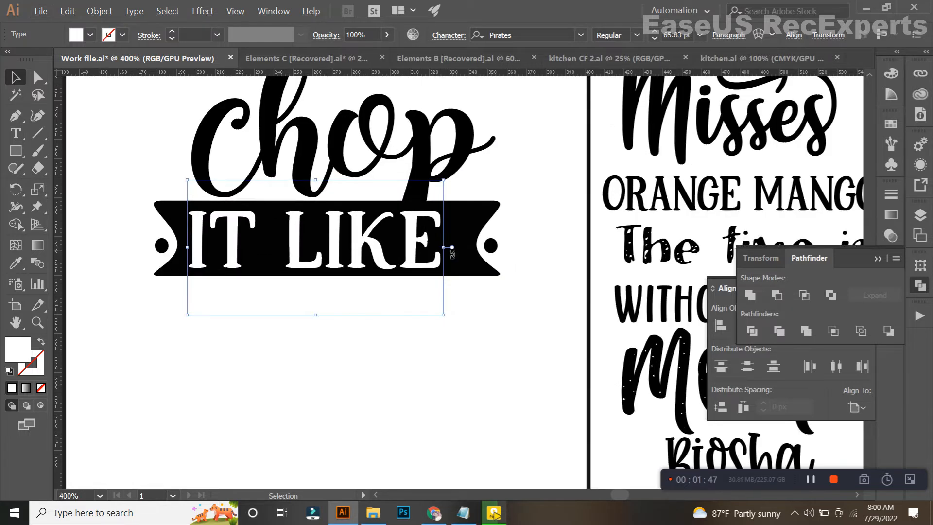
pyautogui.moveTo(451, 248); pyautogui.dragTo(479, 249)
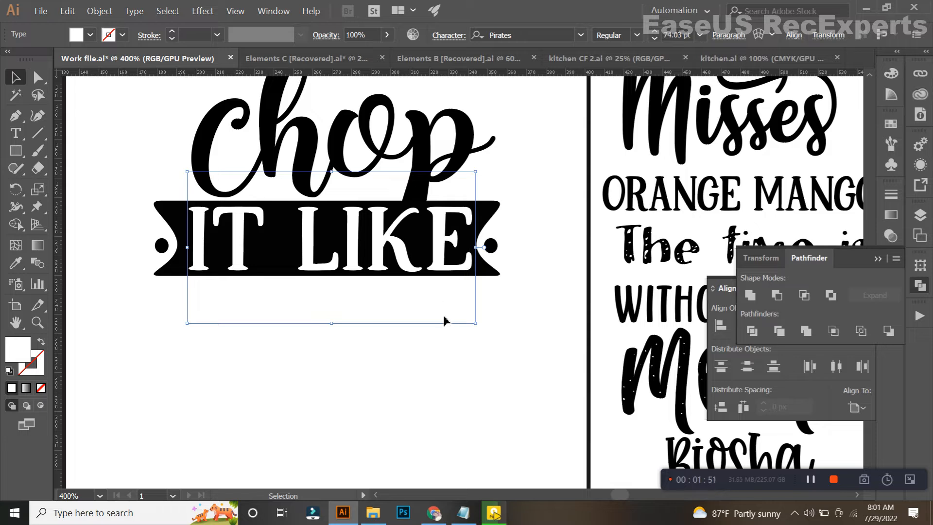
# Convert the "chop" and "IT LIKE" lettering to outlines and nudge "chop" slightly upward above the banner.
pyautogui.moveTo(354, 375); pyautogui.dragTo(400, 166)
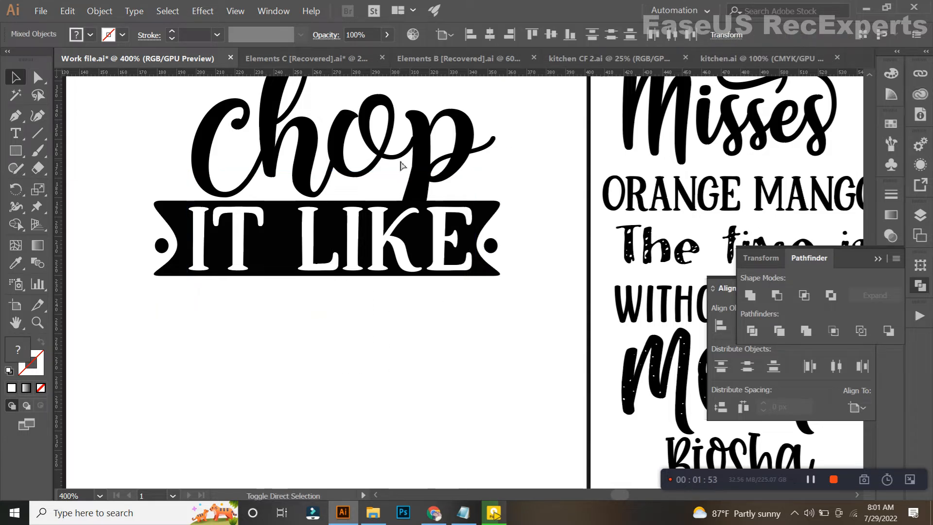
pyautogui.scroll(-2, 400, 166)
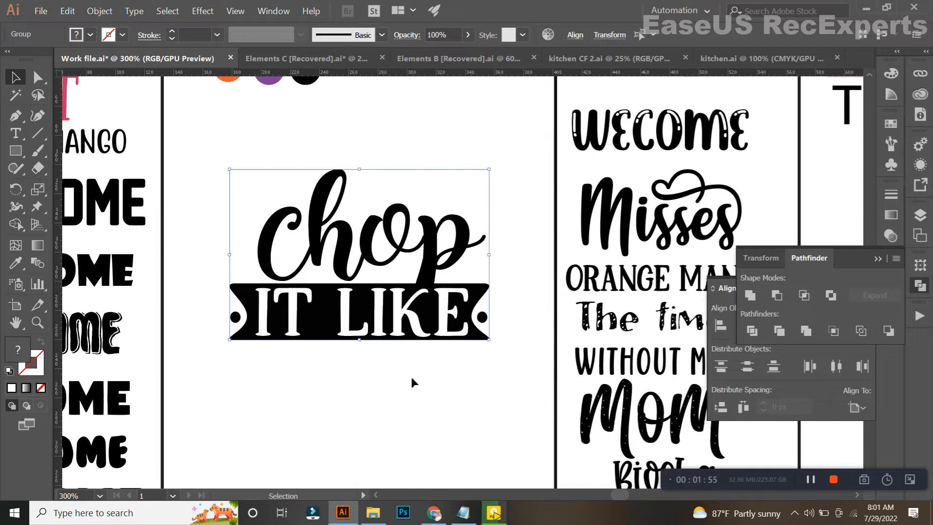
pyautogui.click(440, 264)
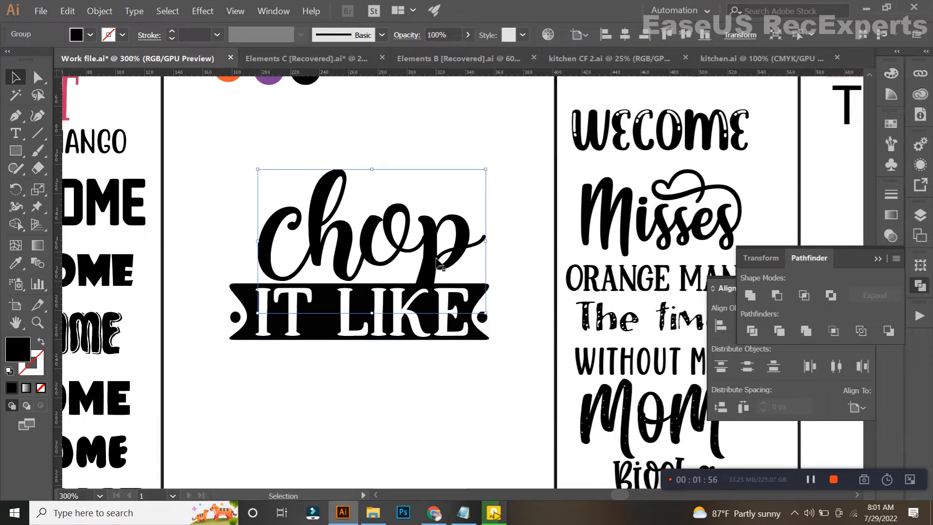
pyautogui.press('Up')
pyautogui.press('Up')
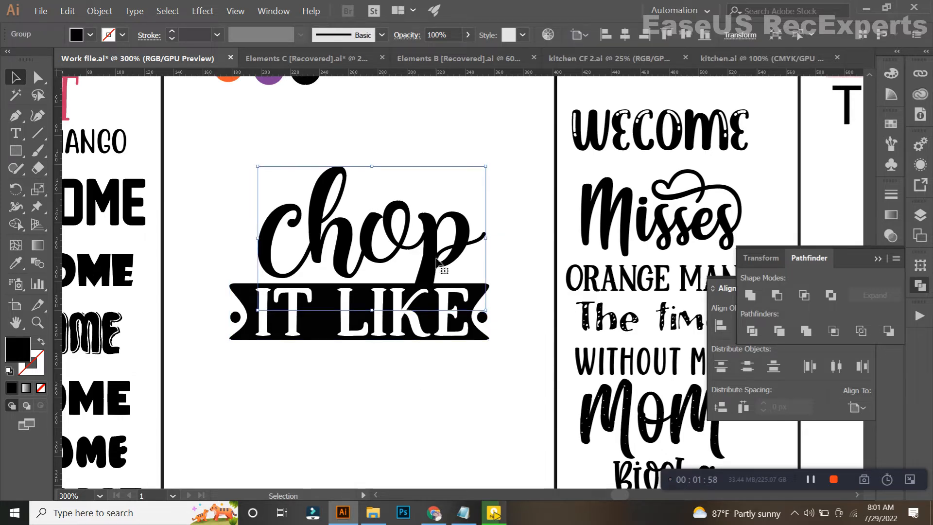
# Apply Offset Path to the outlined "chop" lettering with a 2 px offset and round joins.
pyautogui.click(99, 10)
pyautogui.moveTo(123, 254)
pyautogui.click(277, 290)
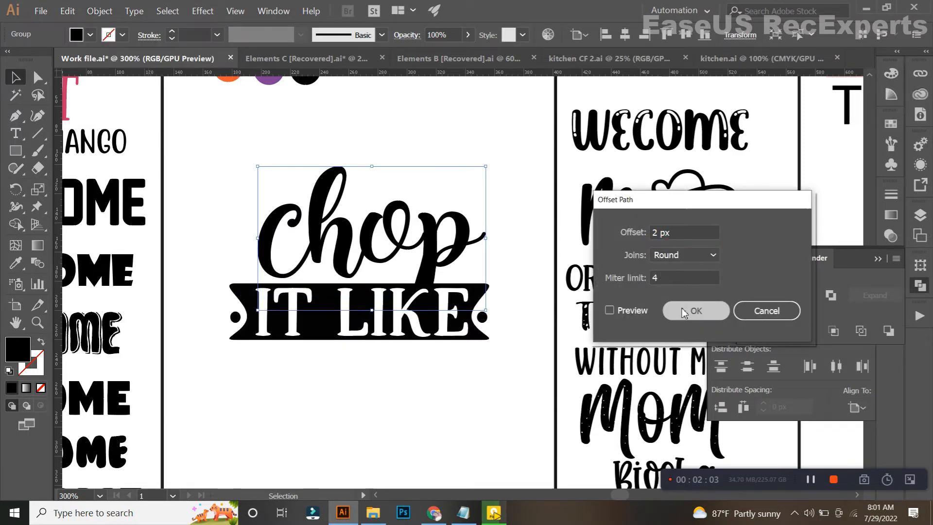
pyautogui.click(681, 308)
# Use the Shape Builder to cut the offset outline around the "p" tail out of the banner and remove the remaining offset around "chop".
pyautogui.keyDown('shift'); pyautogui.click(479, 337); pyautogui.keyUp('shift')
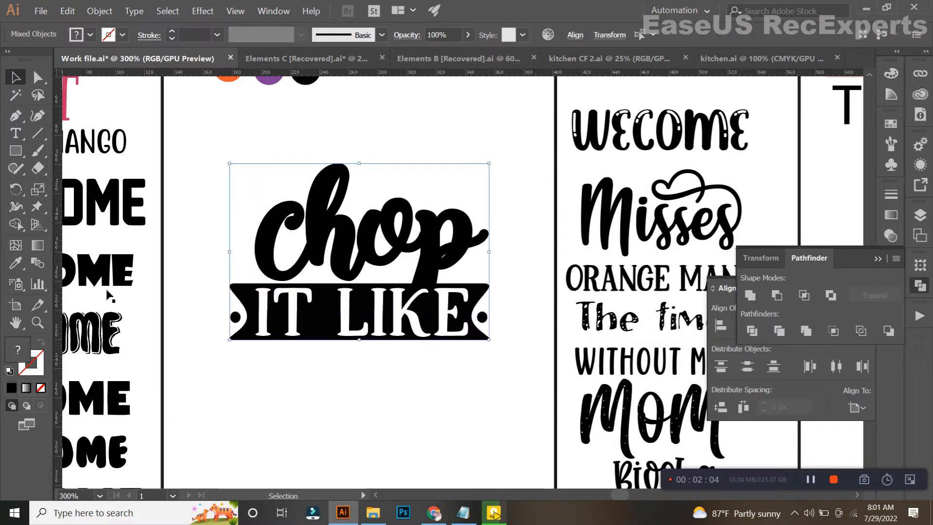
pyautogui.click(18, 225)
pyautogui.scroll(2, 389, 296)
pyautogui.moveTo(469, 270); pyautogui.dragTo(460, 310)
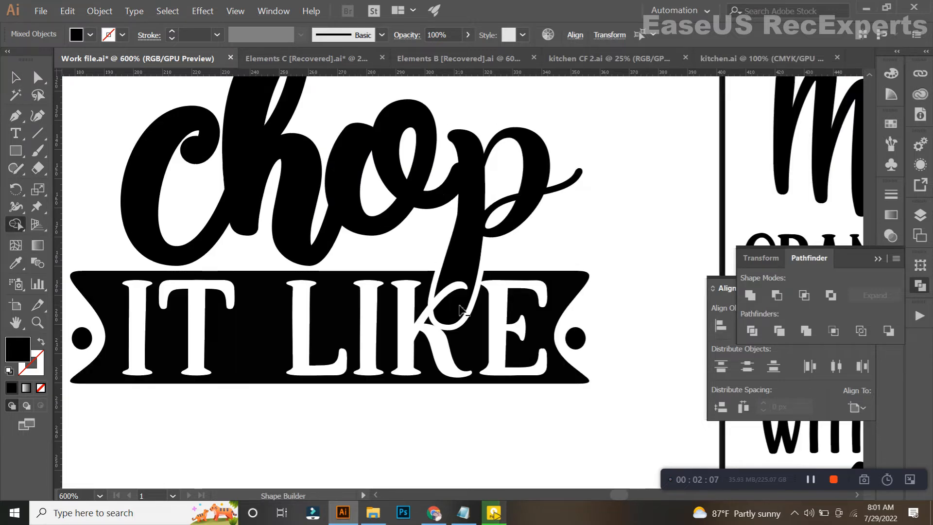
pyautogui.scroll(-1, 464, 310)
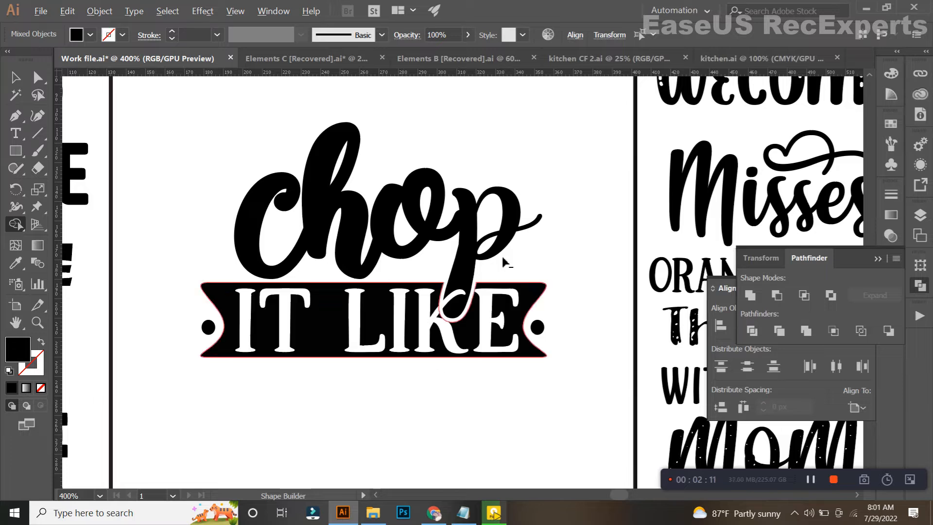
pyautogui.keyDown('alt'); pyautogui.click(437, 221); pyautogui.keyUp('alt')
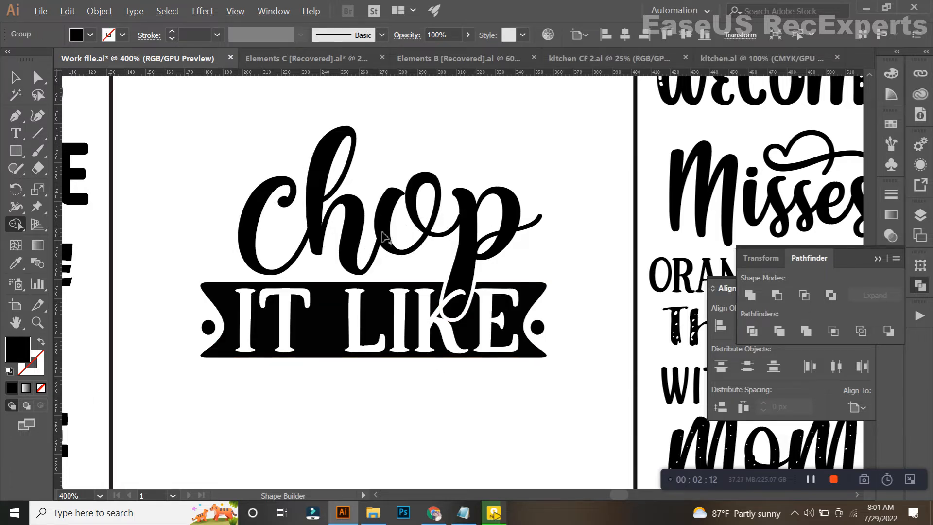
pyautogui.click(16, 76)
pyautogui.scroll(-2, 429, 282)
pyautogui.click(445, 391)
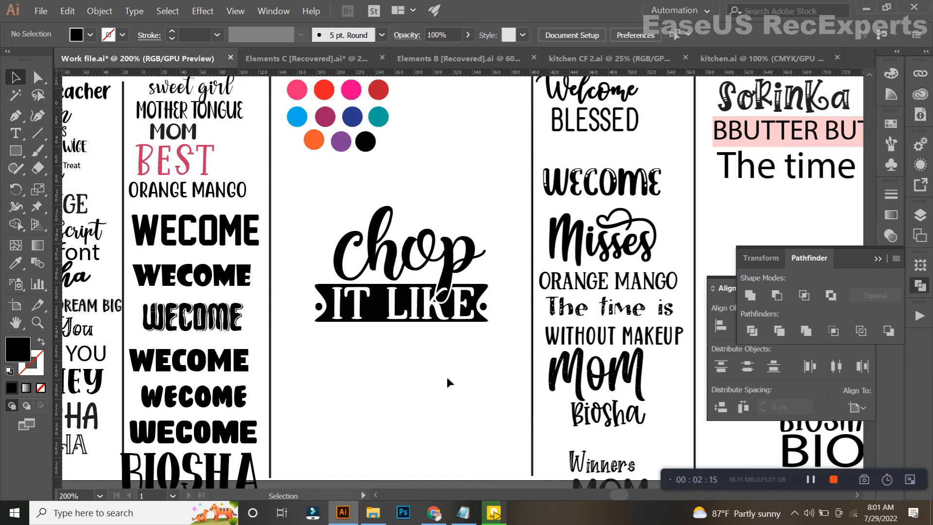
pyautogui.click(448, 263)
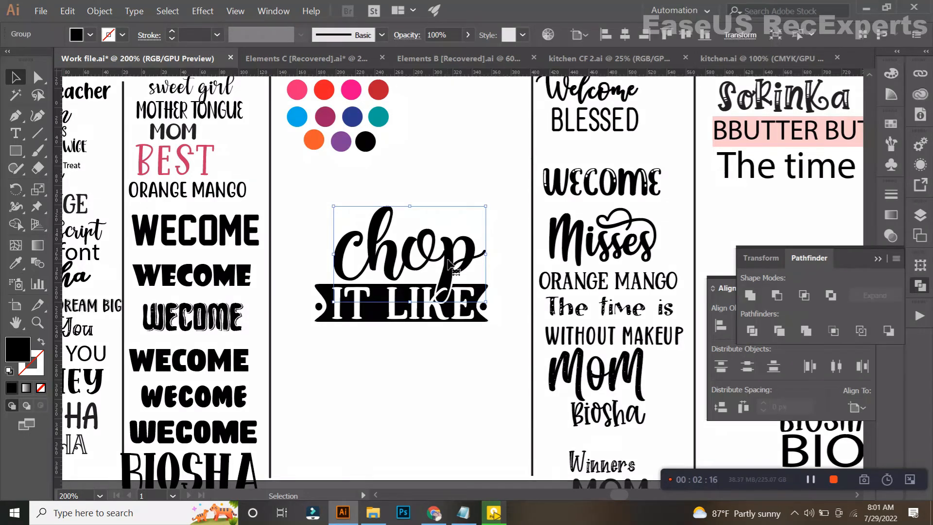
pyautogui.click(442, 366)
pyautogui.moveTo(442, 371); pyautogui.dragTo(436, 364)
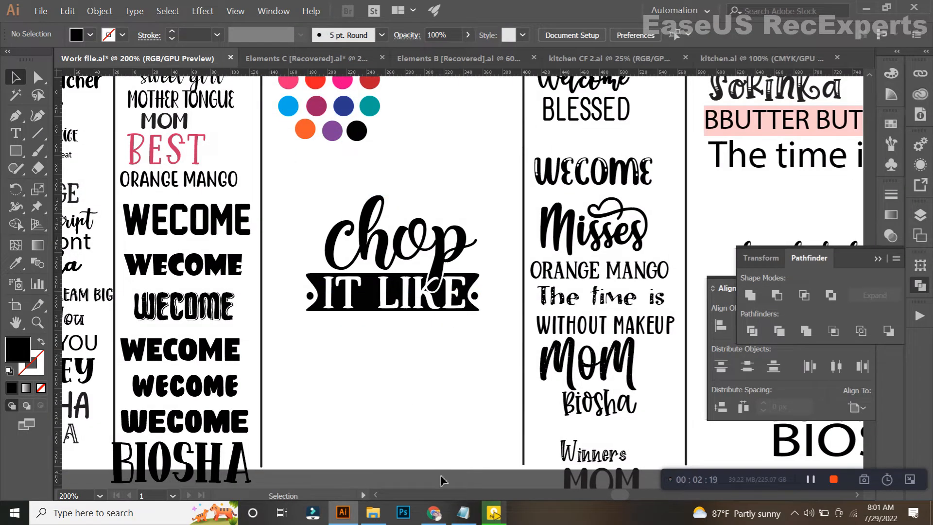
# Copy "it's hot" from the search query in Chrome and paste it below the banner in the Illustrator design.
pyautogui.click(434, 512)
pyautogui.moveTo(159, 99); pyautogui.dragTo(173, 103)
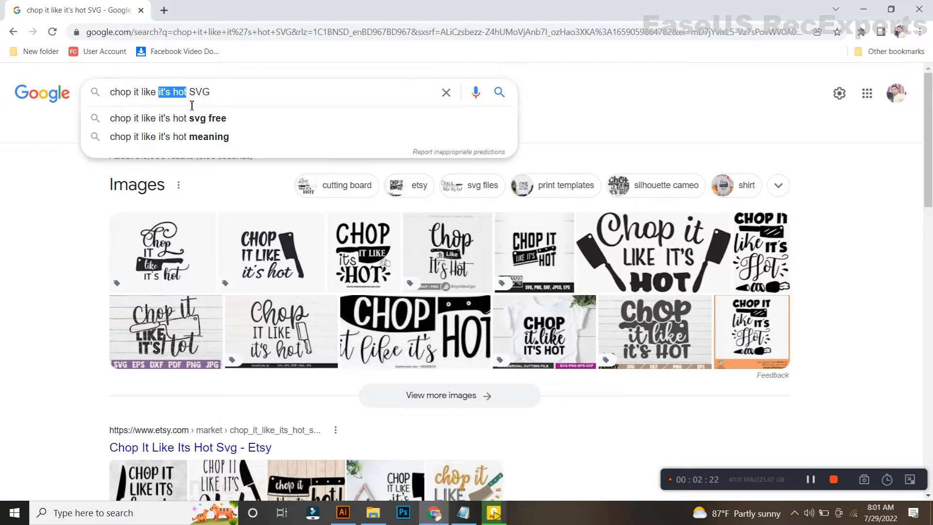
pyautogui.click(343, 512)
pyautogui.moveTo(434, 380); pyautogui.dragTo(439, 321)
pyautogui.hotkey('ctrl', 'v')
# Give "it's hot" the Always Dream Big Shadow font by sampling existing lettering, and convert it to uppercase.
pyautogui.click(25, 264)
pyautogui.click(100, 251)
pyautogui.click(15, 76)
pyautogui.click(134, 11)
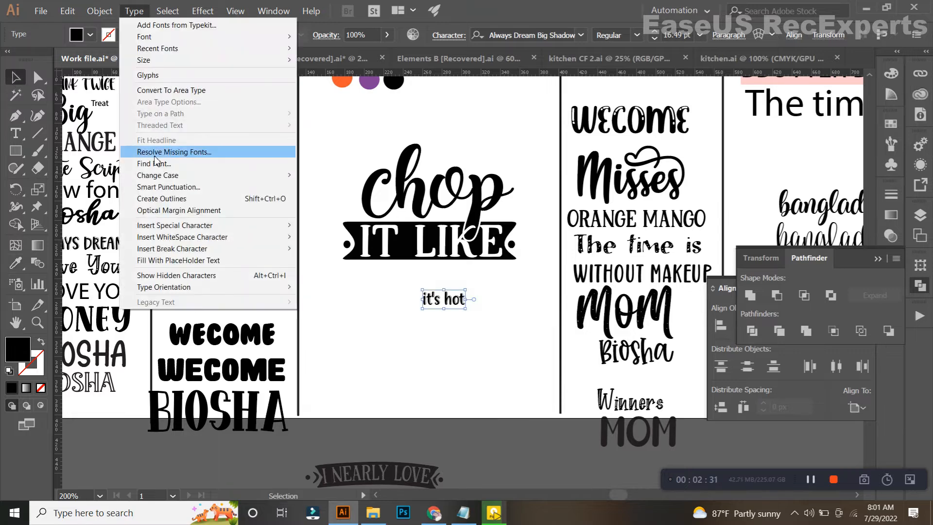
pyautogui.click(326, 176)
# Enlarge "IT'S HOT" to about 62 pt so that it spans the banner's width directly below it.
pyautogui.keyDown('alt'); pyautogui.scroll(1, 452, 307); pyautogui.keyUp('alt')
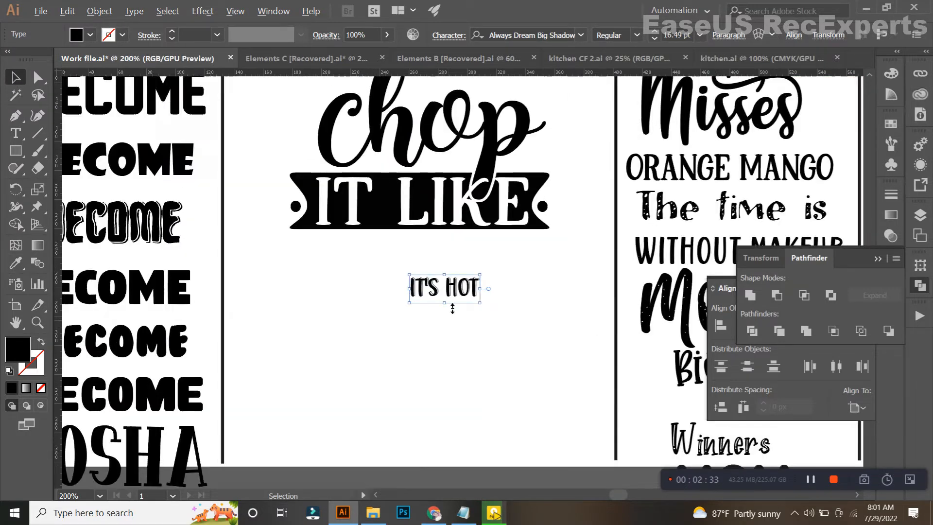
pyautogui.keyDown('alt'); pyautogui.keyDown('shift'); pyautogui.moveTo(480, 290); pyautogui.dragTo(463, 272); pyautogui.keyUp('shift'); pyautogui.keyUp('alt')
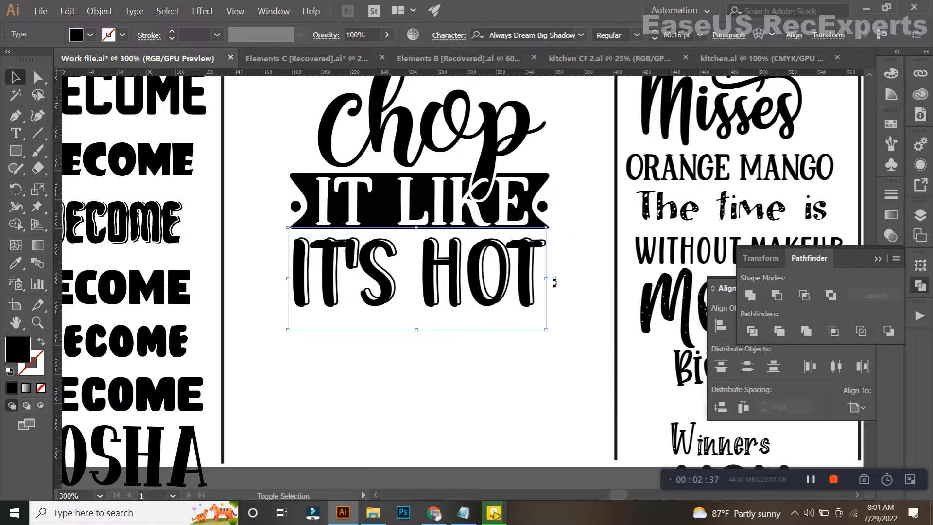
pyautogui.moveTo(554, 286); pyautogui.dragTo(557, 279)
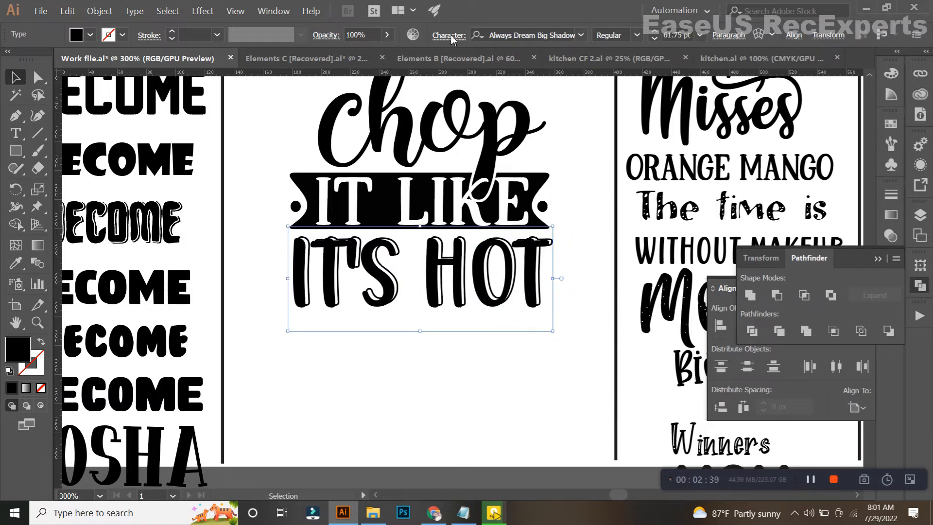
# Set the vertical scale of "IT'S HOT" to 94% and nudge the text up closer to the banner.
pyautogui.hotkey('ctrl', 't')
pyautogui.scroll(-6, 349, 151)
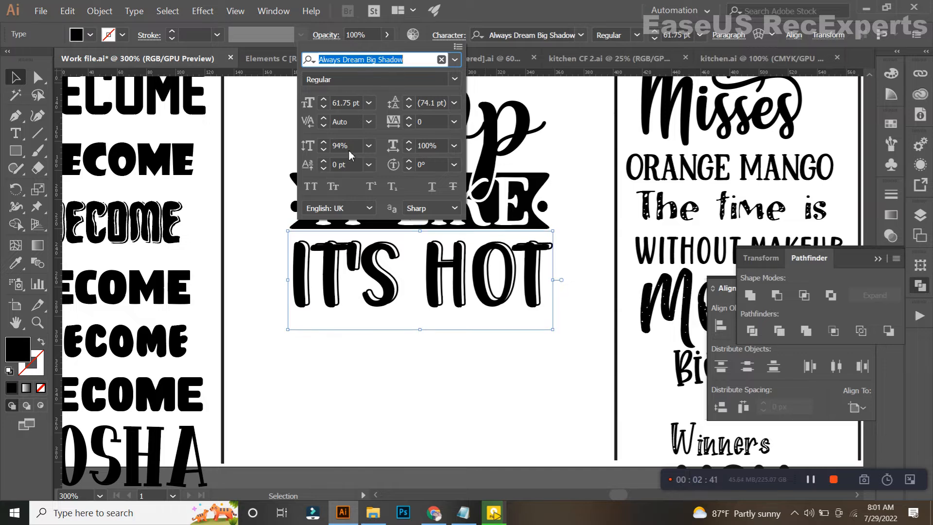
pyautogui.click(412, 339)
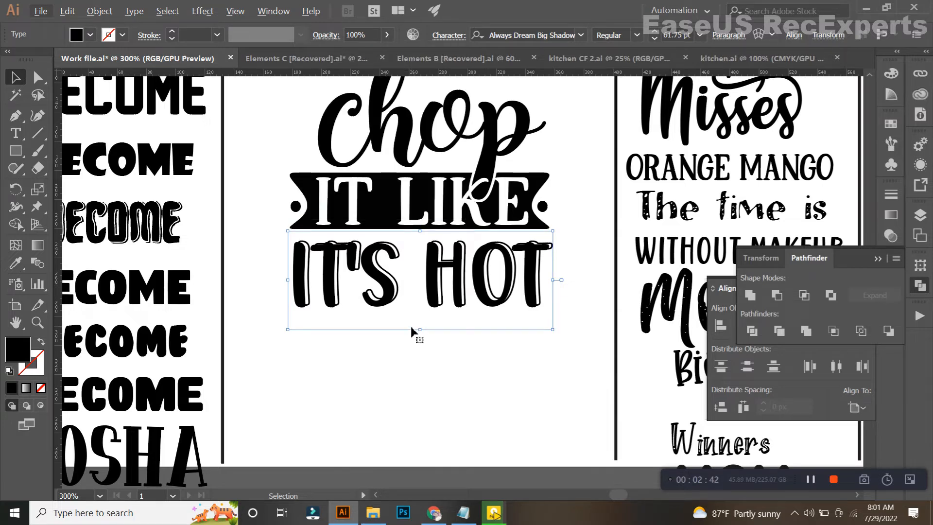
pyautogui.press('Up')
pyautogui.press('Up')
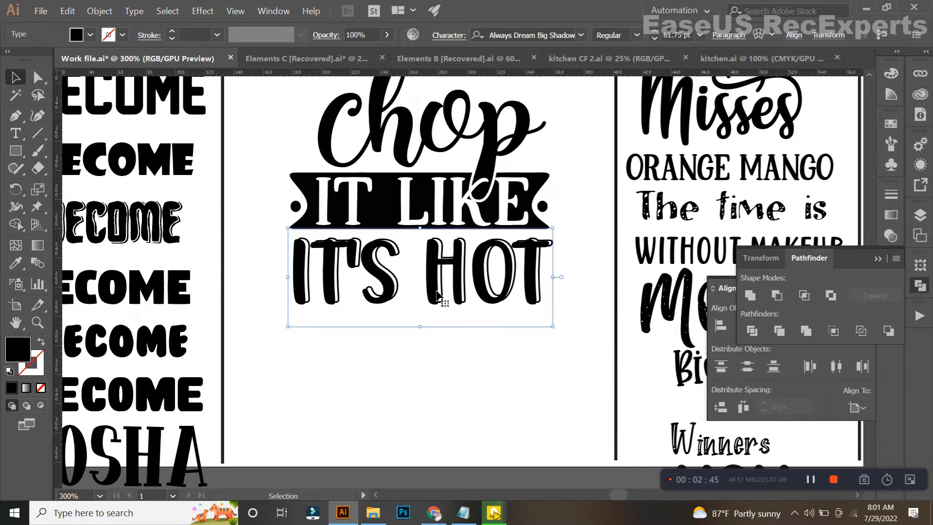
pyautogui.scroll(-1, 438, 294)
pyautogui.scroll(3, 467, 281)
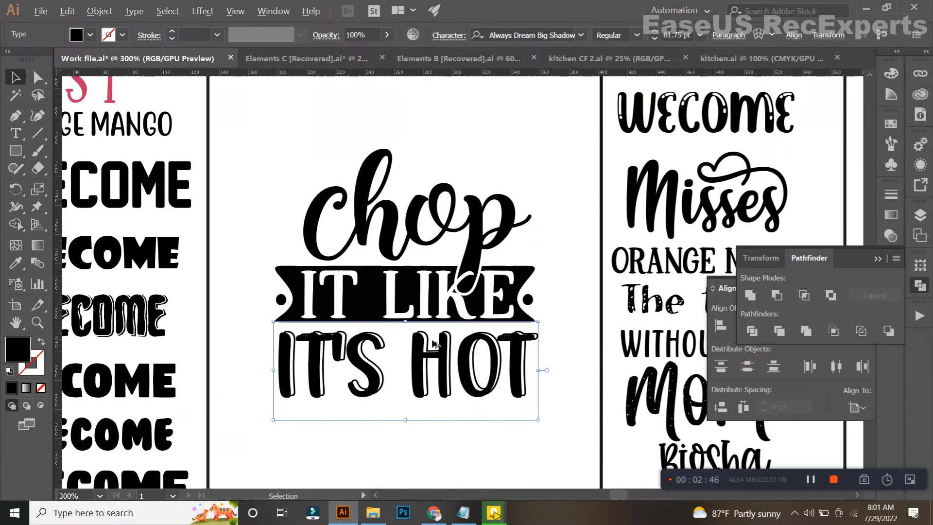
# Bring the knife silhouette from the cutlery row of kitchen.ai into the Work file document.
pyautogui.click(520, 248)
pyautogui.click(602, 60)
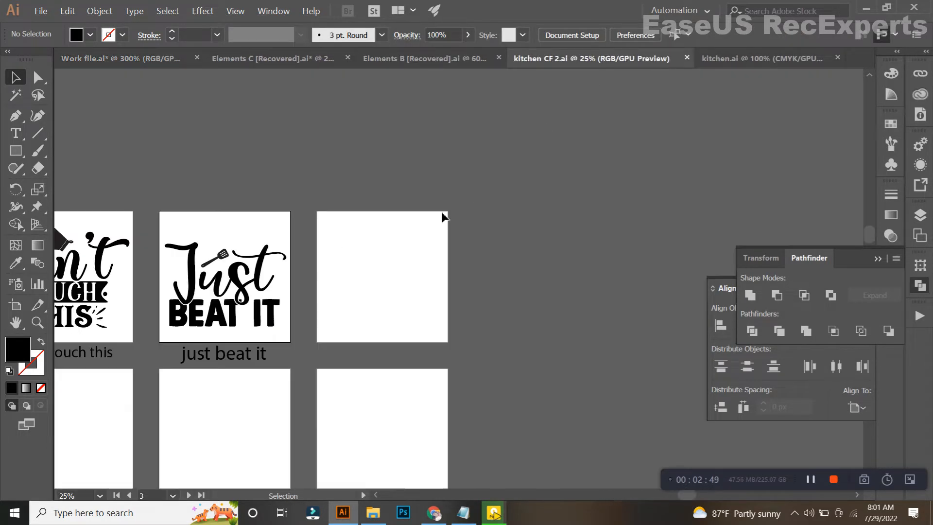
pyautogui.click(740, 59)
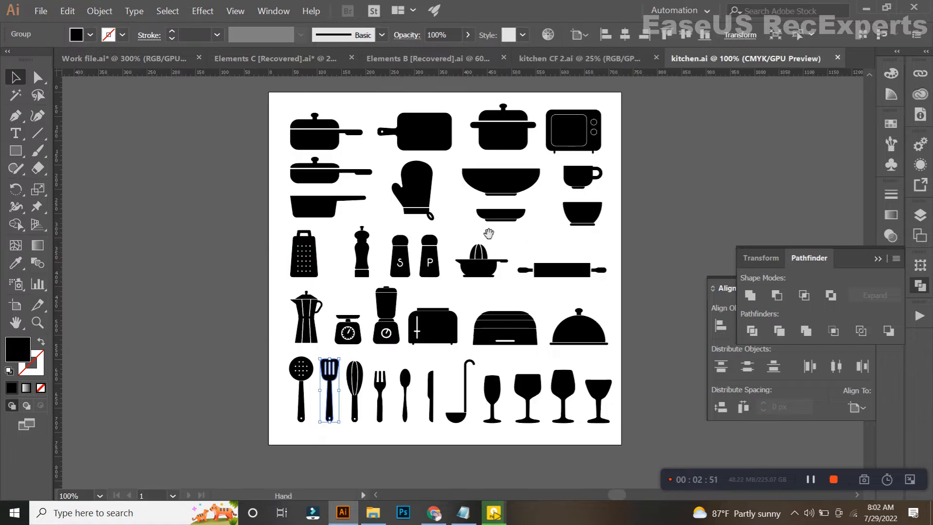
pyautogui.moveTo(488, 237); pyautogui.dragTo(489, 261)
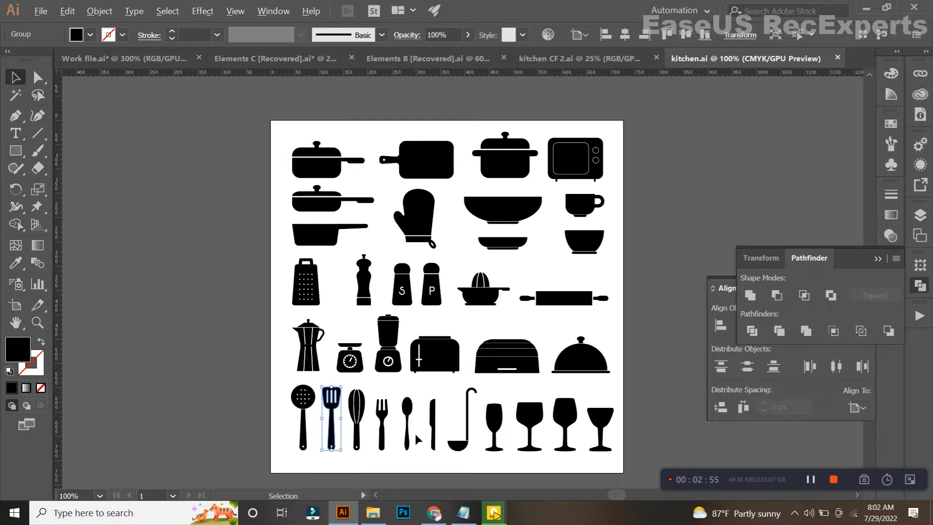
pyautogui.scroll(2, 416, 439)
pyautogui.moveTo(506, 450); pyautogui.dragTo(362, 384)
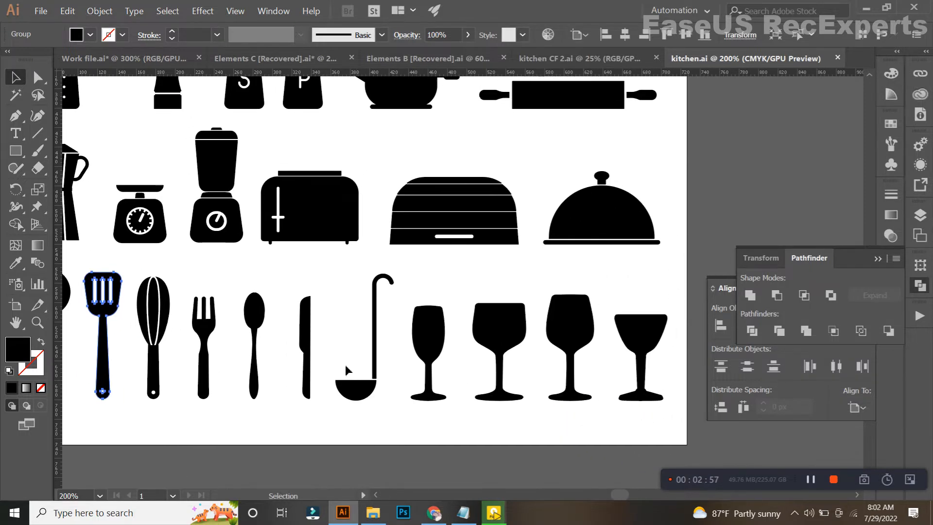
pyautogui.moveTo(307, 327); pyautogui.dragTo(437, 255)
# Resize and rotate the knife so that it lies diagonally above the "op" of "chop", blade towards the "h".
pyautogui.scroll(1, 463, 161)
pyautogui.scroll(2, 436, 287)
pyautogui.moveTo(435, 287); pyautogui.dragTo(448, 269)
pyautogui.moveTo(624, 339); pyautogui.dragTo(546, 318)
pyautogui.moveTo(397, 264); pyautogui.dragTo(363, 270)
pyautogui.moveTo(494, 315); pyautogui.dragTo(513, 325)
pyautogui.scroll(1, 292, 257)
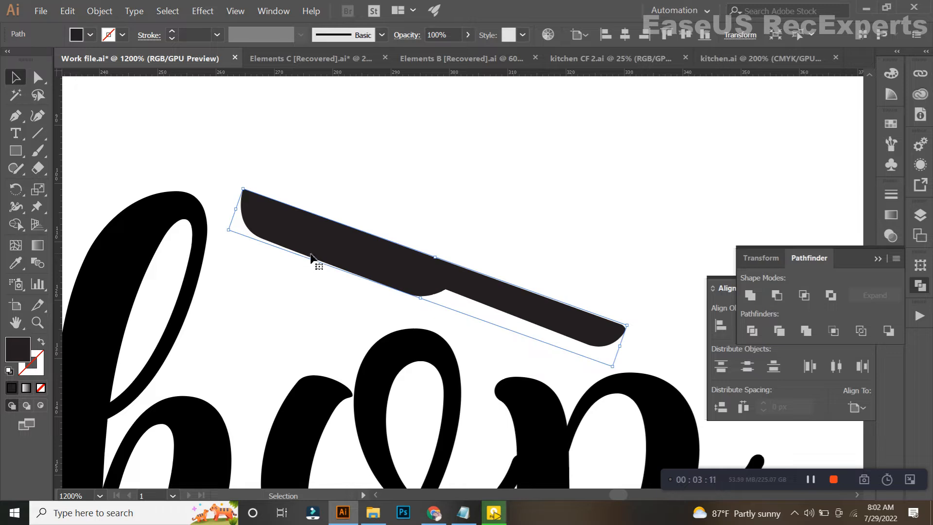
pyautogui.click(39, 80)
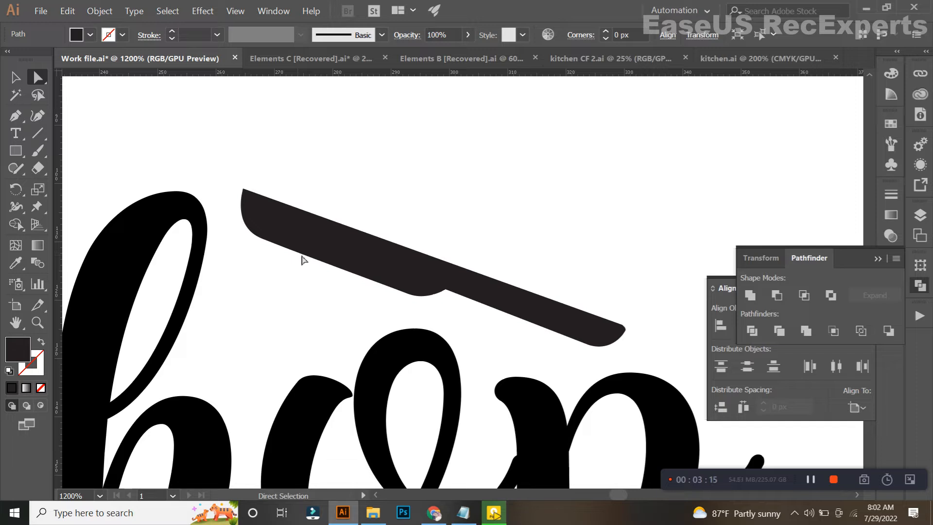
pyautogui.moveTo(42, 81); pyautogui.dragTo(78, 94)
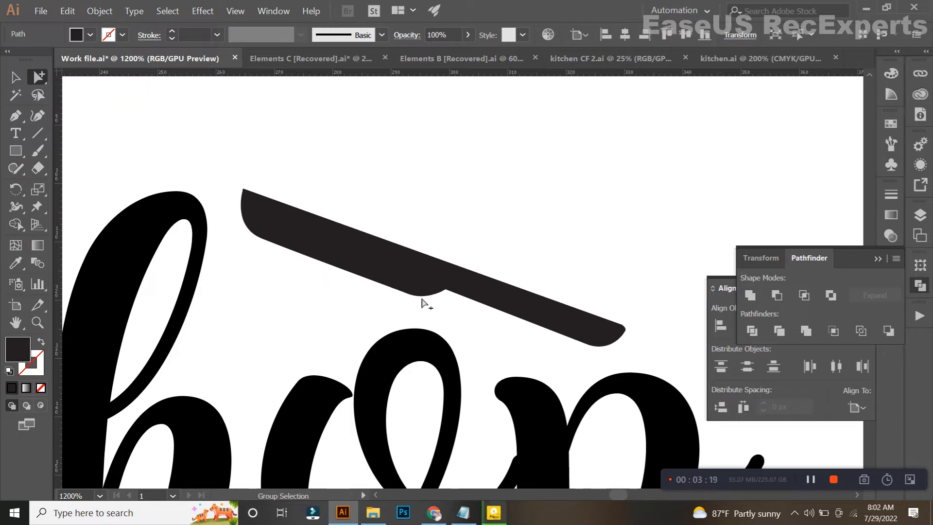
pyautogui.press('v')
pyautogui.click(344, 229)
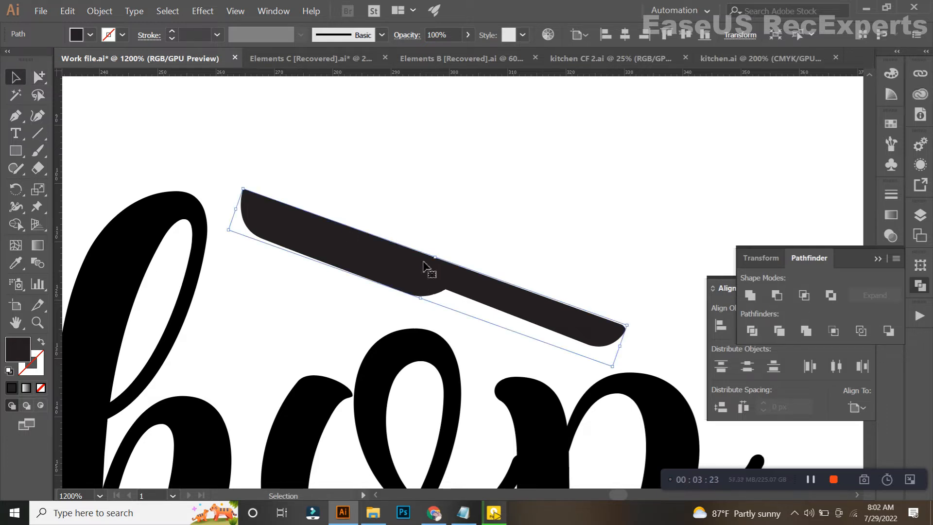
pyautogui.click(418, 235)
# Review the whole design and compare it with the kitchen.ai silhouettes and the reference designs in the browser's image results.
pyautogui.scroll(-2, 432, 267)
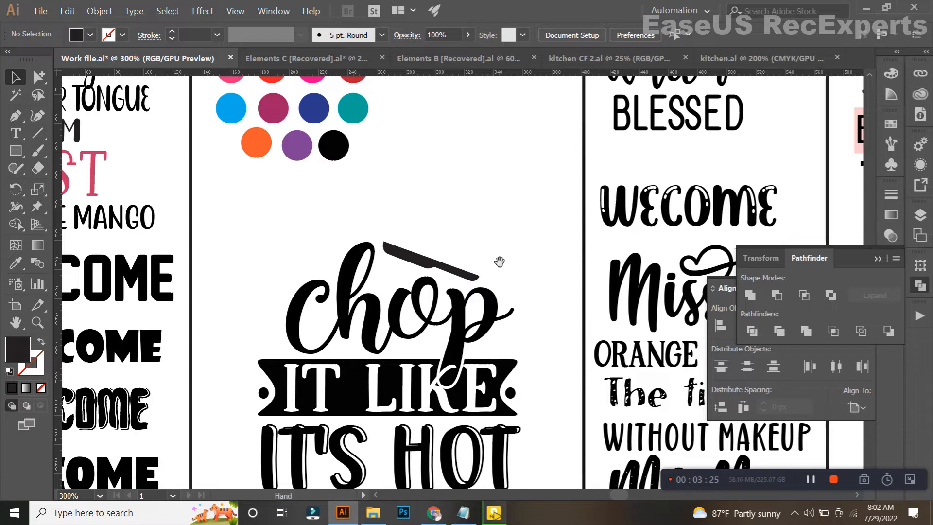
pyautogui.moveTo(499, 262); pyautogui.dragTo(470, 235)
pyautogui.scroll(-1, 470, 235)
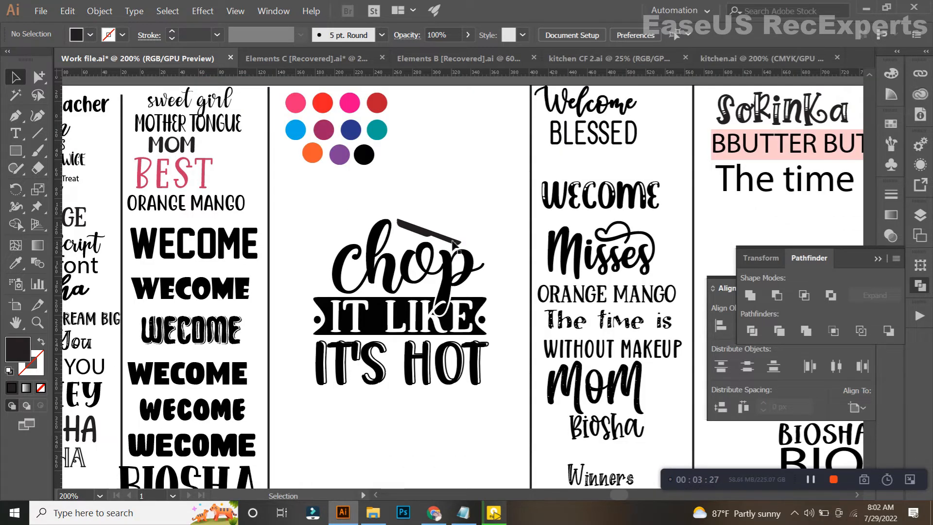
pyautogui.click(761, 58)
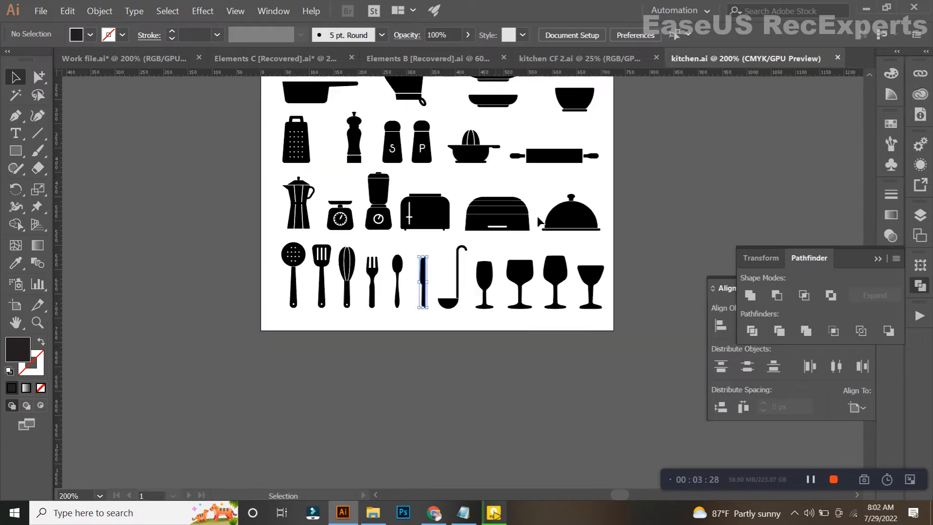
pyautogui.moveTo(499, 185); pyautogui.dragTo(499, 311)
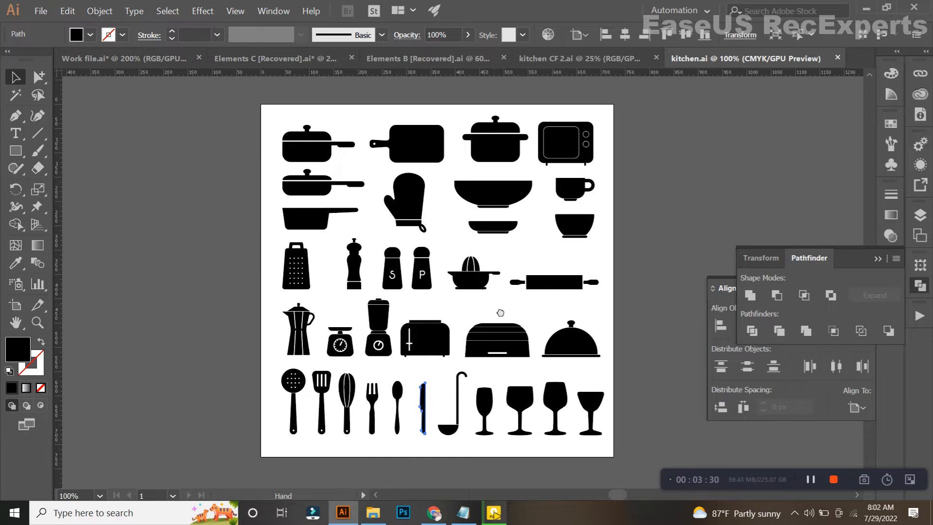
pyautogui.click(434, 513)
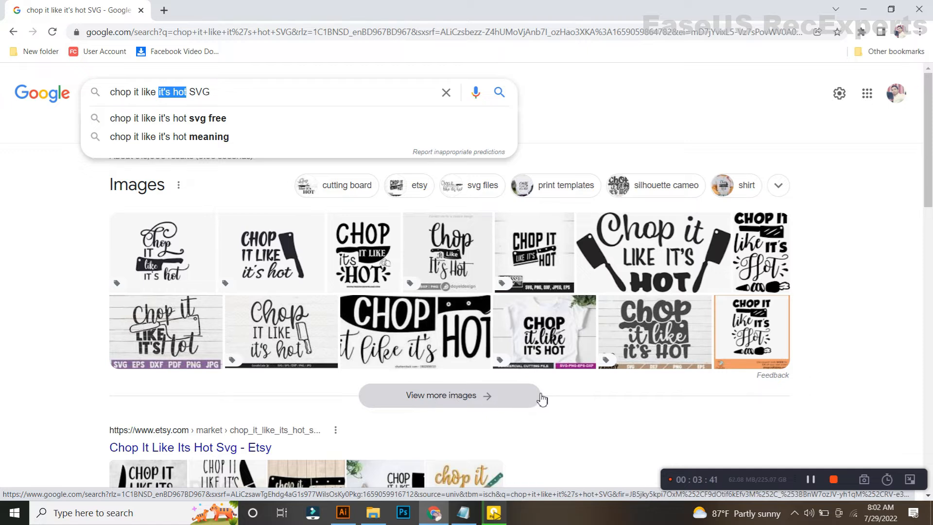
pyautogui.click(343, 512)
pyautogui.click(145, 58)
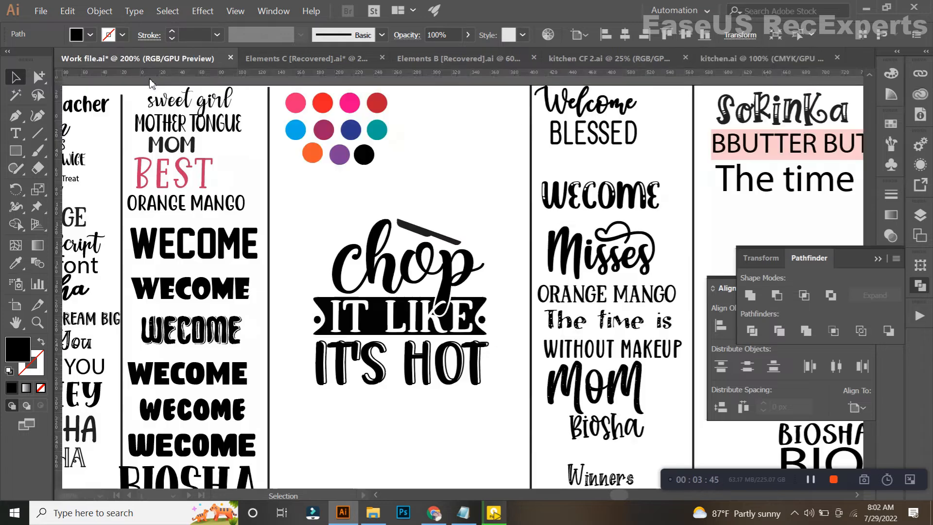
# Stretch the knife above "chop" slightly across its width to make the blade and handle thicker.
pyautogui.scroll(4, 419, 236)
pyautogui.scroll(1, 419, 236)
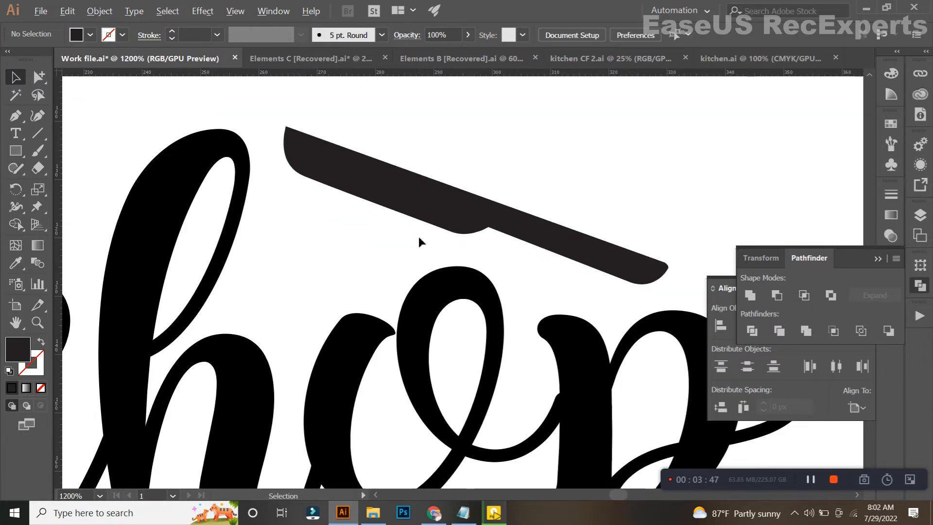
pyautogui.click(420, 214)
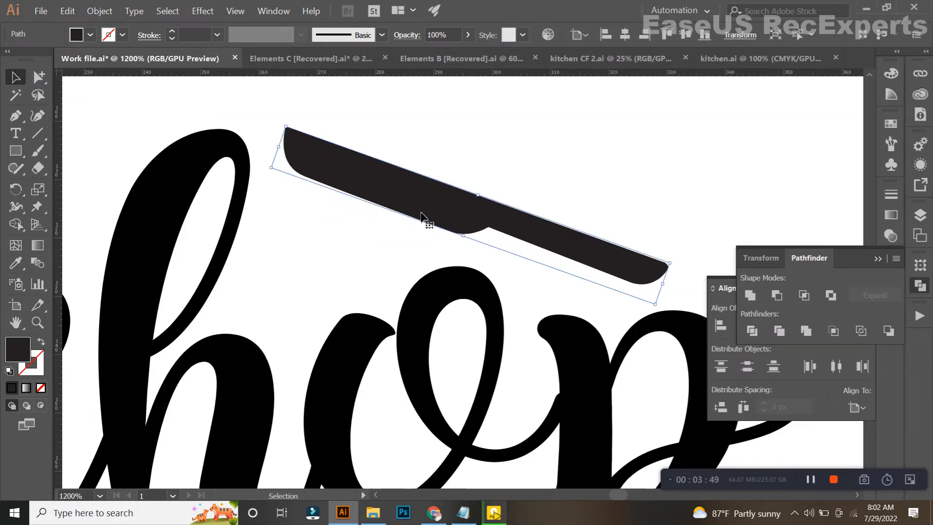
pyautogui.moveTo(462, 236)
pyautogui.mouseDown()
pyautogui.moveTo(448, 252)
pyautogui.moveTo(457, 252)
pyautogui.mouseUp()
pyautogui.scroll(-1, 456, 251)
pyautogui.click(494, 206)
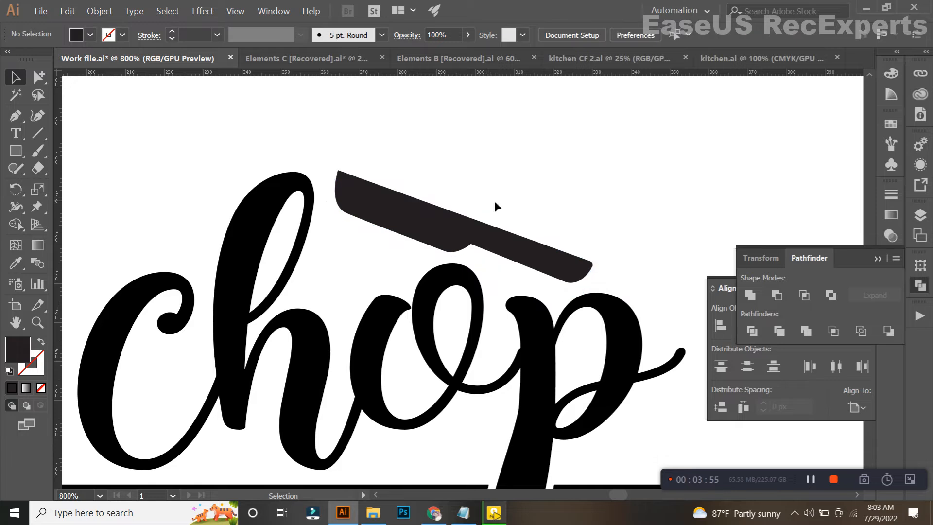
# Group the complete chop design and copy it onto the empty artboard beside "Just beat it" in kitchen CF 2.ai.
pyautogui.scroll(-3, 553, 205)
pyautogui.moveTo(552, 204); pyautogui.dragTo(273, 441)
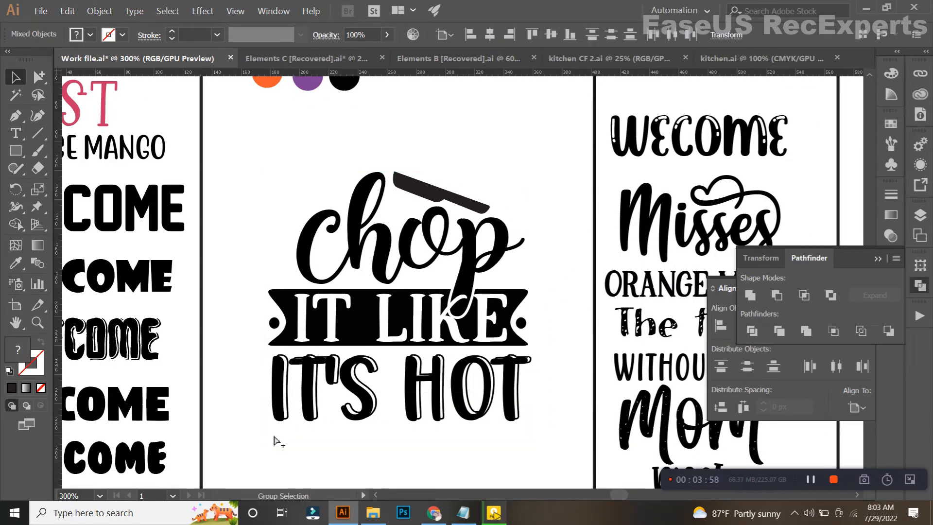
pyautogui.hotkey('ctrl', 'g')
pyautogui.click(346, 452)
pyautogui.moveTo(364, 323); pyautogui.dragTo(520, 198)
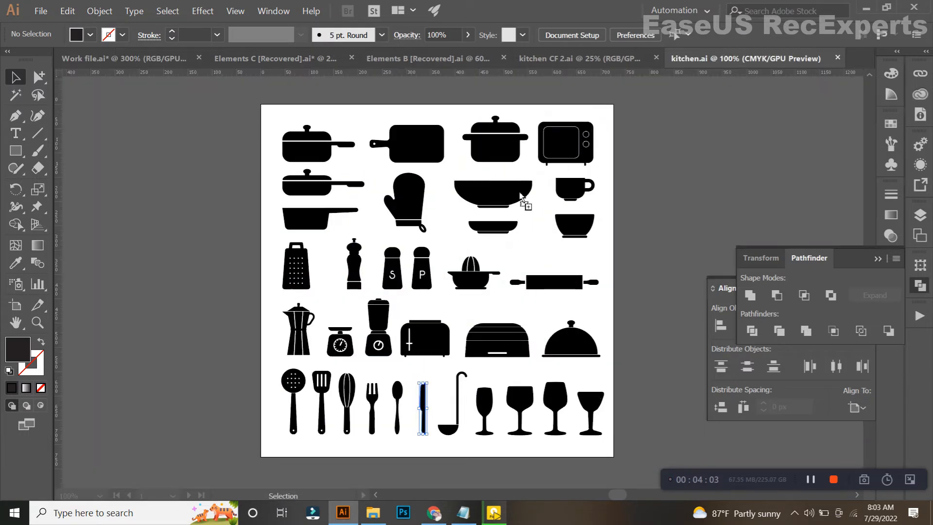
pyautogui.moveTo(583, 61); pyautogui.dragTo(540, 303)
pyautogui.scroll(3, 369, 273)
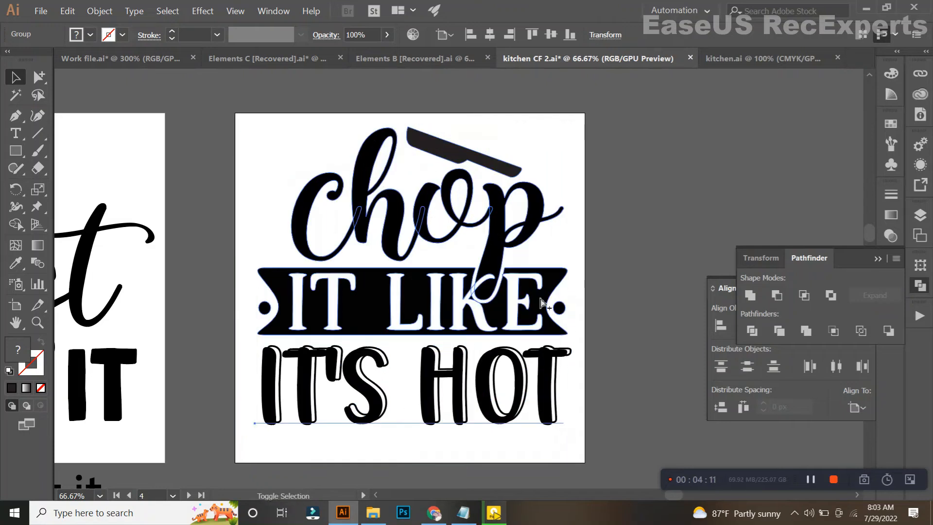
# Convert the copied design's text to outlines, ungroup the artwork and unite the overlapping letters of "chop" into one shape.
pyautogui.rightClick(540, 302)
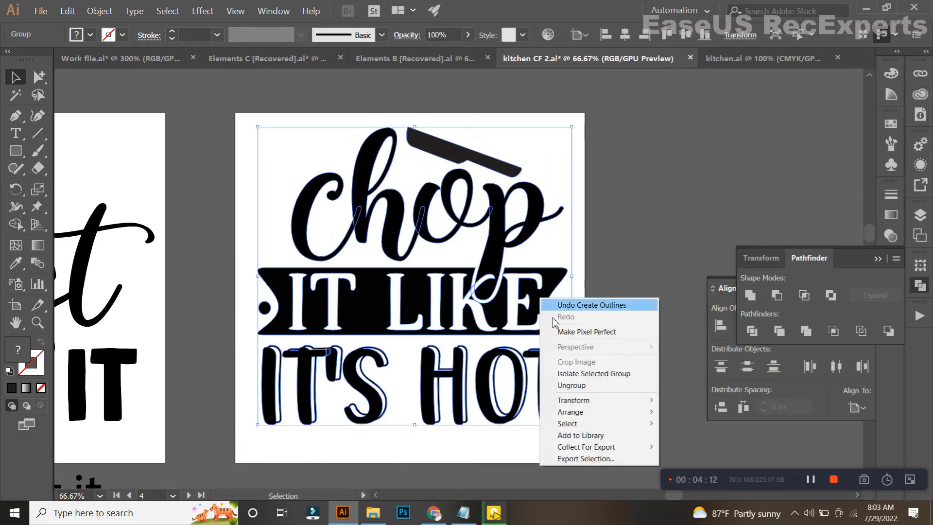
pyautogui.click(582, 381)
pyautogui.click(501, 217)
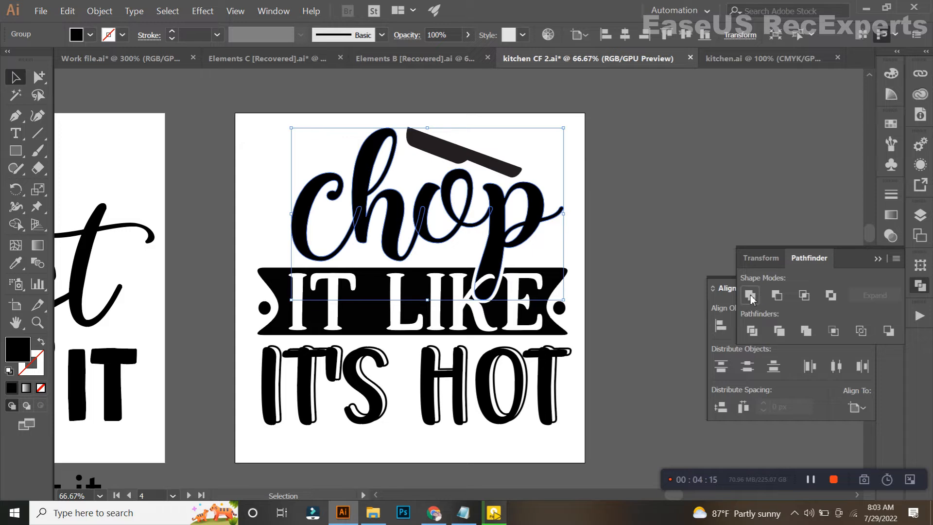
pyautogui.click(565, 191)
# Inspect the paths of the whole chop design, including the white overlap between the "p" and the "K" on the banner.
pyautogui.moveTo(573, 151); pyautogui.dragTo(241, 430)
pyautogui.click(594, 305)
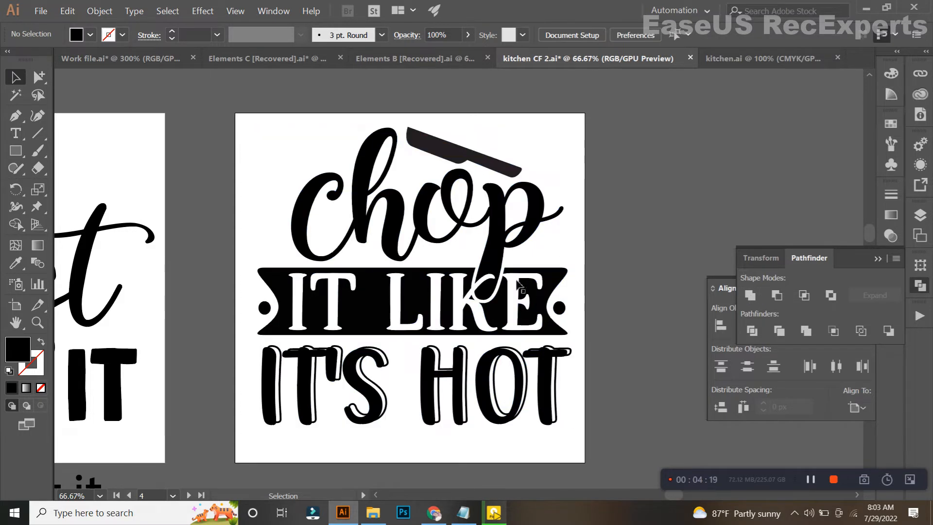
pyautogui.click(487, 284)
pyautogui.click(587, 217)
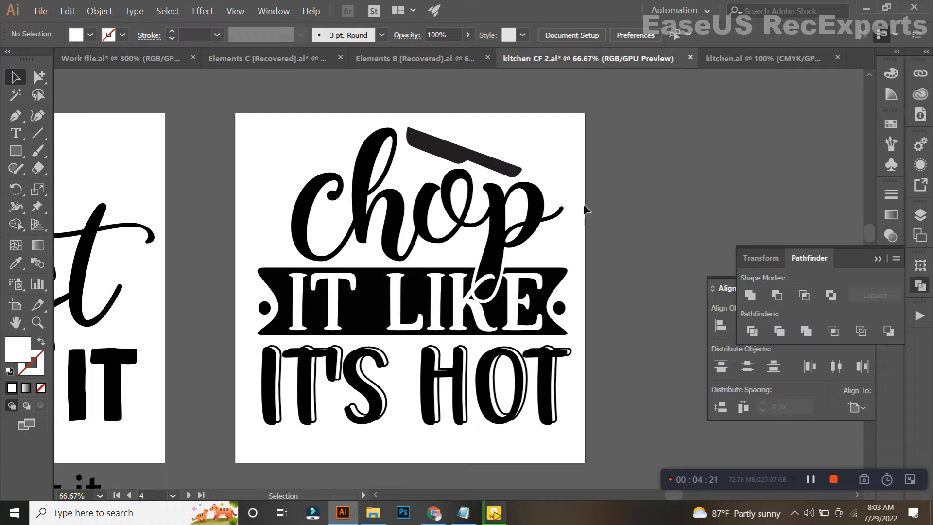
pyautogui.moveTo(575, 153); pyautogui.dragTo(255, 433)
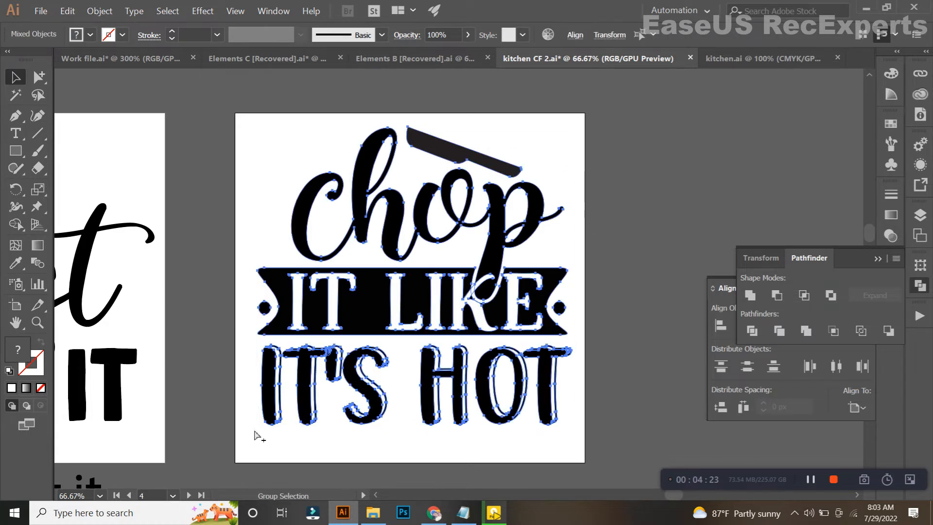
pyautogui.click(455, 397)
pyautogui.click(644, 358)
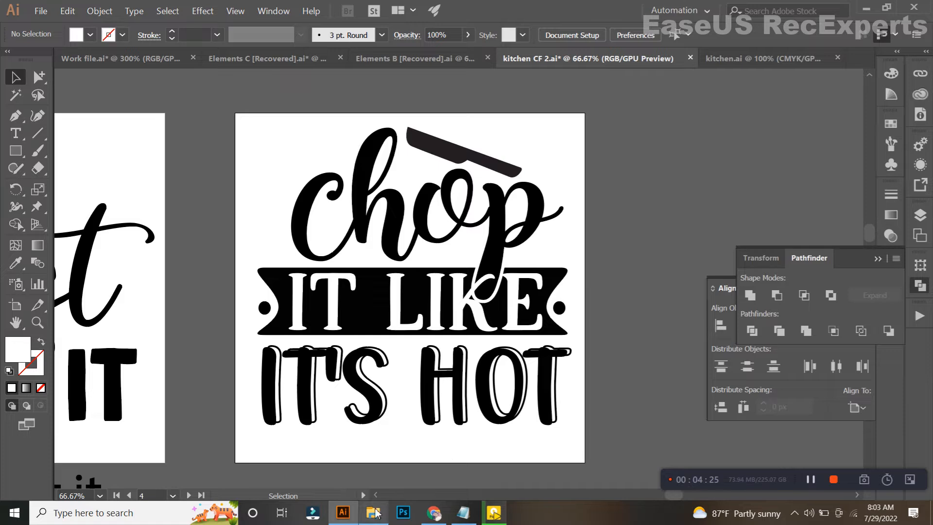
# Copy the phrase "chop it like it's hot" from the Google search query in the browser and return to Illustrator.
pyautogui.click(434, 512)
pyautogui.click(230, 98)
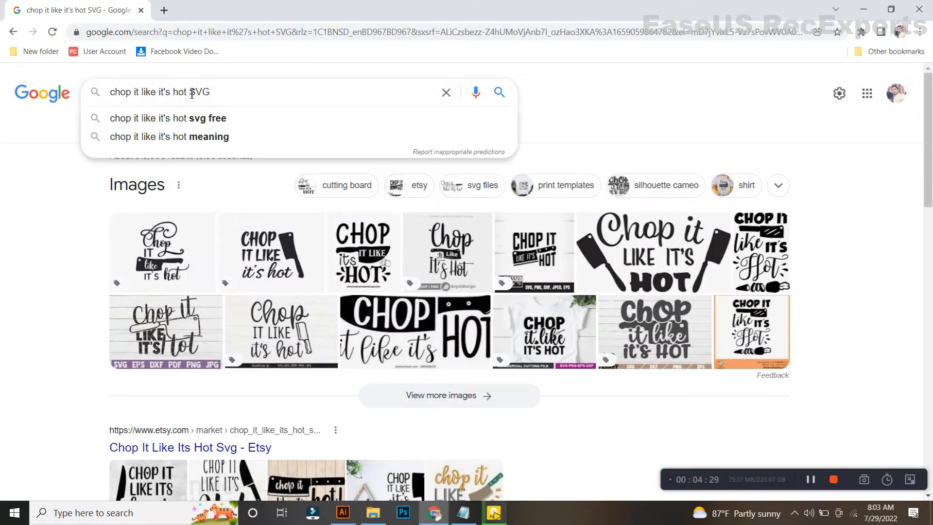
pyautogui.moveTo(192, 98); pyautogui.dragTo(104, 115)
pyautogui.hotkey('ctrl', 'c')
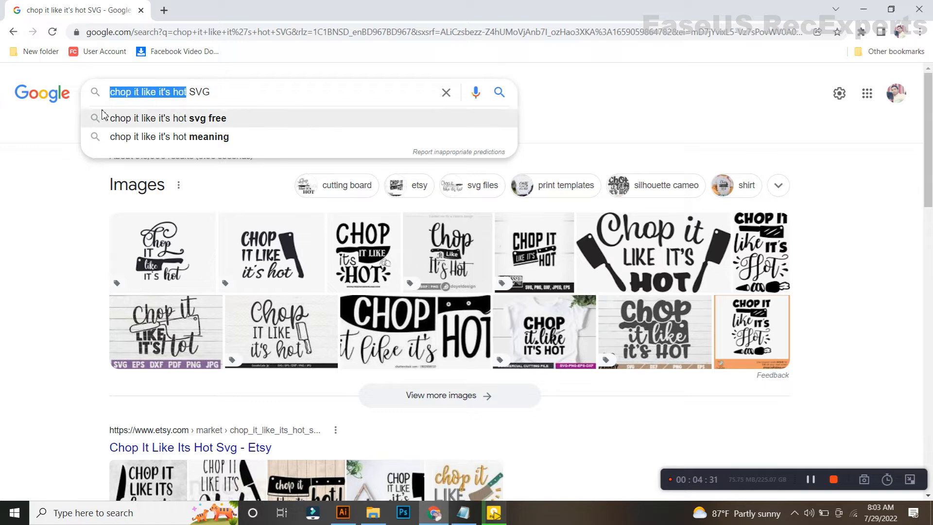
pyautogui.click(342, 511)
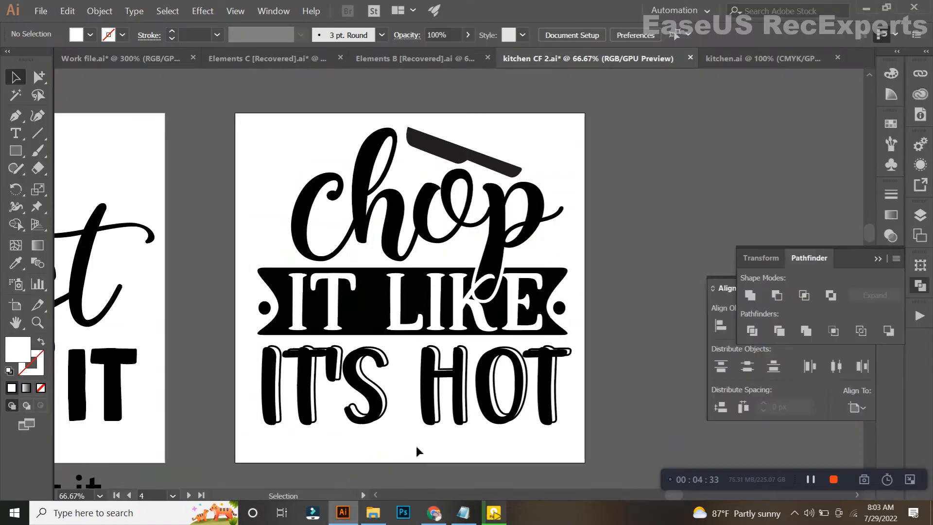
# Paste "chop it like it's hot" as a small caption centred beneath the chop artboard and save kitchen CF 2.ai.
pyautogui.scroll(1, 416, 447)
pyautogui.moveTo(408, 415); pyautogui.dragTo(483, 229)
pyautogui.hotkey('ctrl', 'v')
pyautogui.moveTo(480, 282); pyautogui.dragTo(616, 369)
pyautogui.moveTo(457, 265); pyautogui.dragTo(495, 328)
pyautogui.scroll(-4, 494, 327)
pyautogui.click(475, 392)
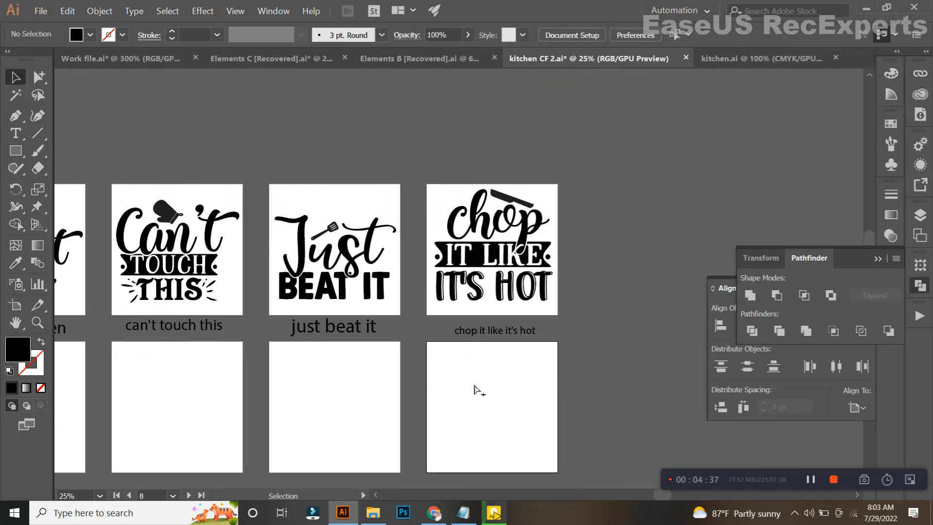
pyautogui.hotkey('ctrl', 's')
# Switch to the Kitchen SVG list in Notepad and copy the phrase "watch me whip".
pyautogui.moveTo(375, 435); pyautogui.dragTo(537, 289)
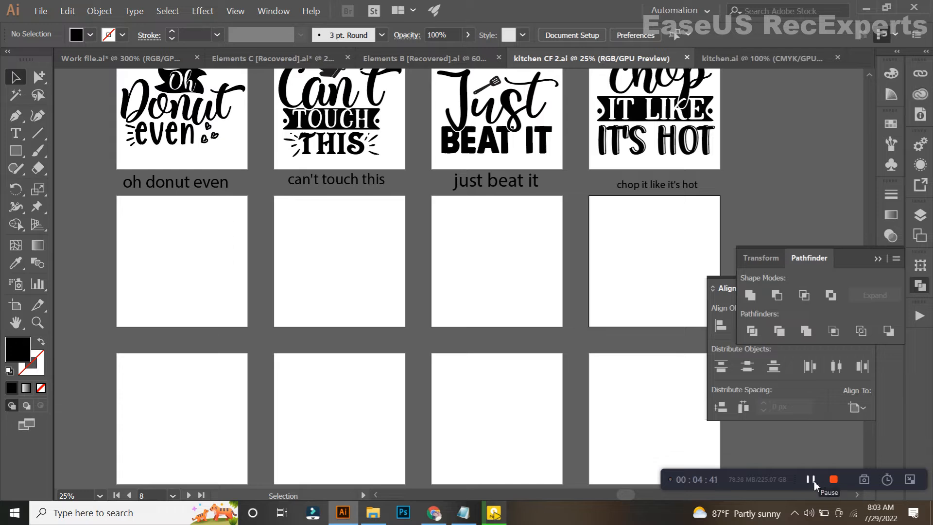
pyautogui.hotkey('alt', 'Tab')
pyautogui.moveTo(583, 214); pyautogui.dragTo(670, 222)
pyautogui.click(669, 217)
pyautogui.moveTo(582, 212); pyautogui.dragTo(659, 220)
pyautogui.hotkey('ctrl', 'c')
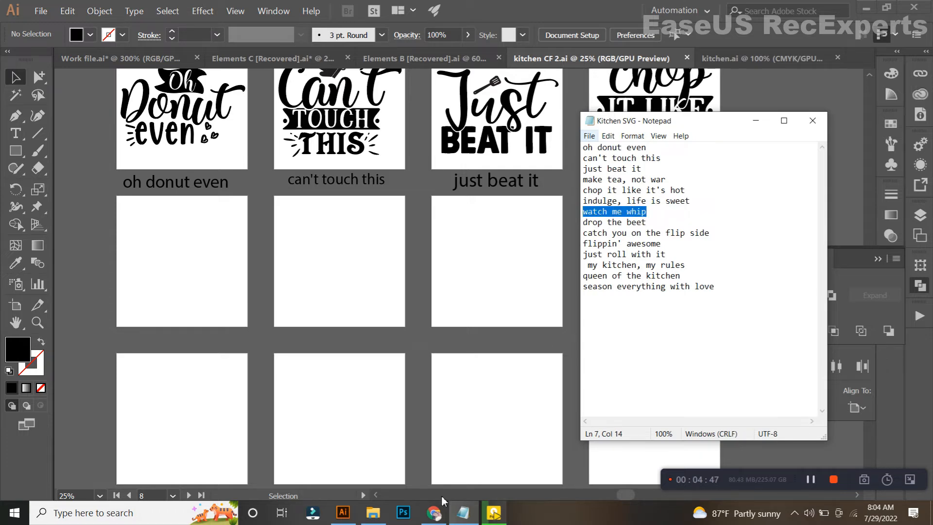
# Search Google in the browser for "watch me whip SVG" to find reference designs.
pyautogui.click(434, 511)
pyautogui.hotkey('ctrl', 'v')
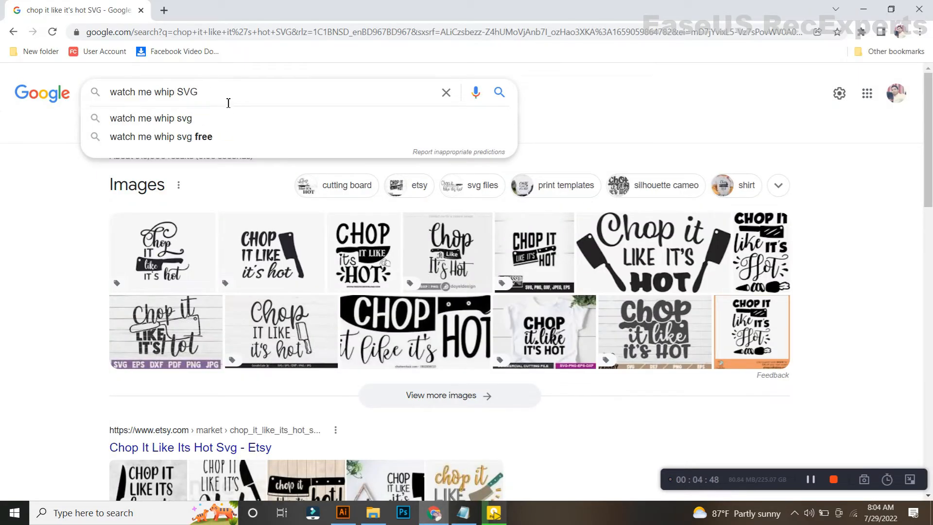
pyautogui.press('Return')
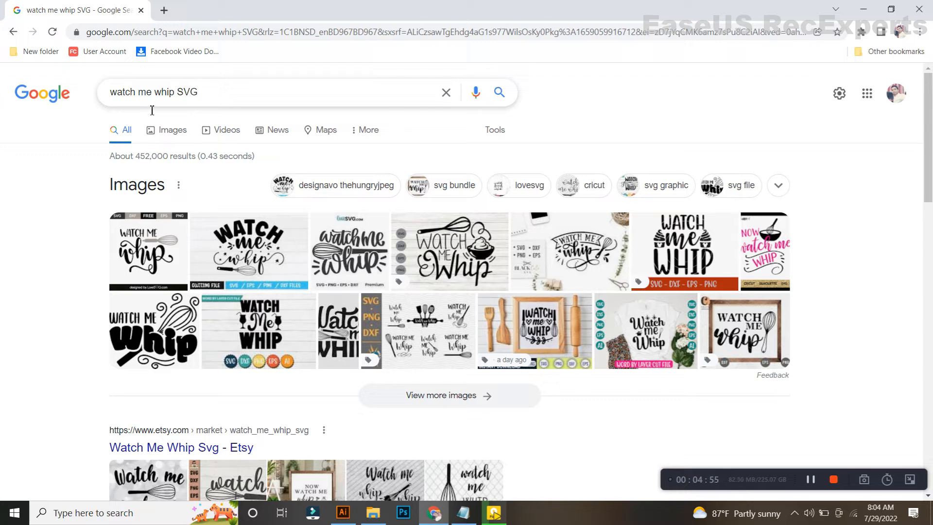
# Copy "watch me" from the search query and paste it into Illustrator's Work file in place of the deleted chop design.
pyautogui.moveTo(115, 99); pyautogui.dragTo(116, 105)
pyautogui.hotkey('ctrl', 'c')
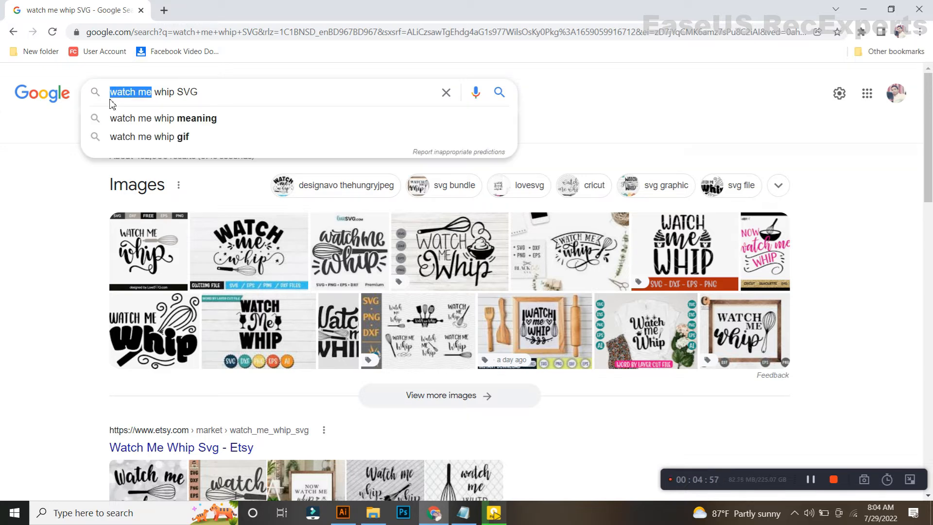
pyautogui.click(343, 512)
pyautogui.click(162, 59)
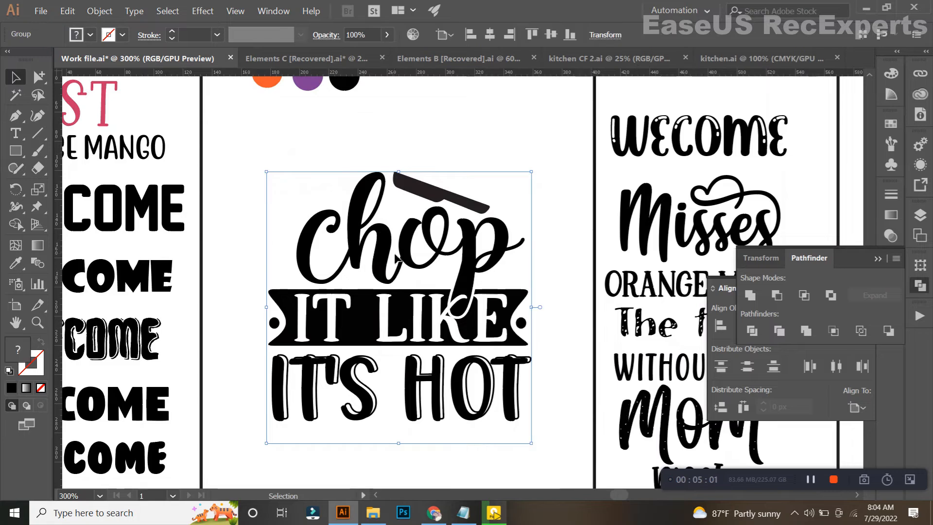
pyautogui.press('Delete')
pyautogui.hotkey('ctrl', 'v')
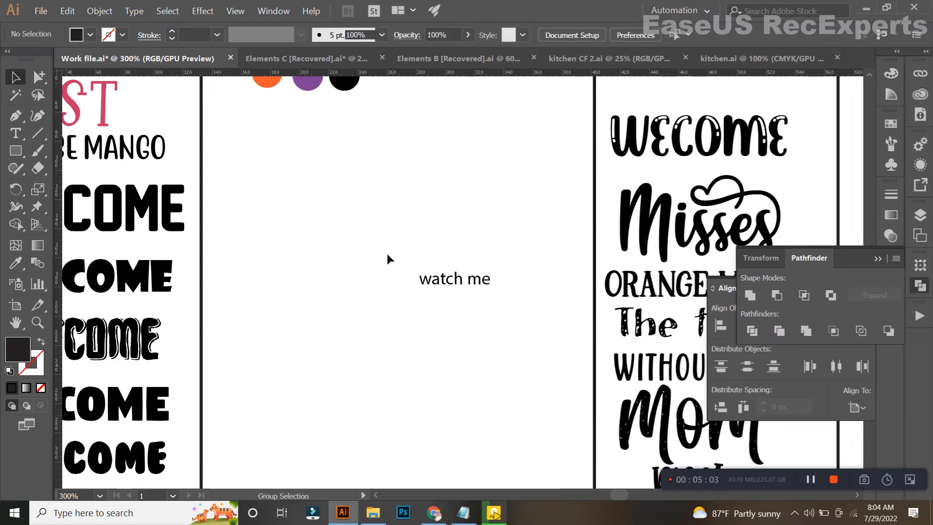
# Try the Kite Script, SS Farmhouse and Anick fonts on "watch me" by sampling the sample texts beside the work area.
pyautogui.click(16, 262)
pyautogui.scroll(-1, 398, 306)
pyautogui.scroll(-1, 470, 326)
pyautogui.click(637, 288)
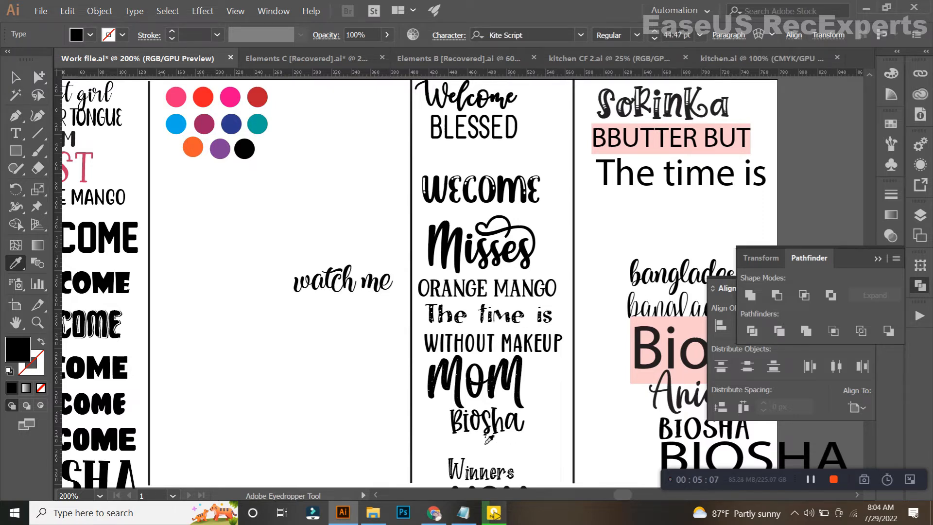
pyautogui.click(485, 429)
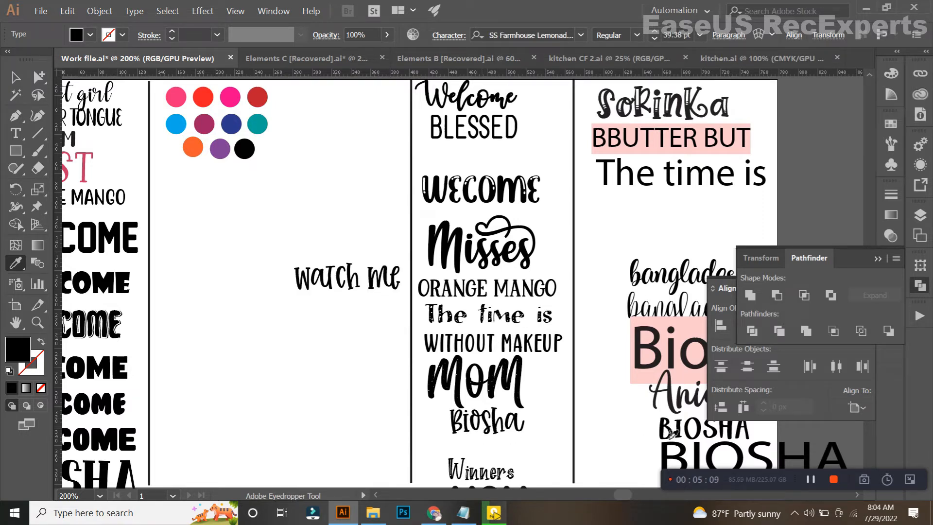
pyautogui.click(681, 408)
pyautogui.click(15, 77)
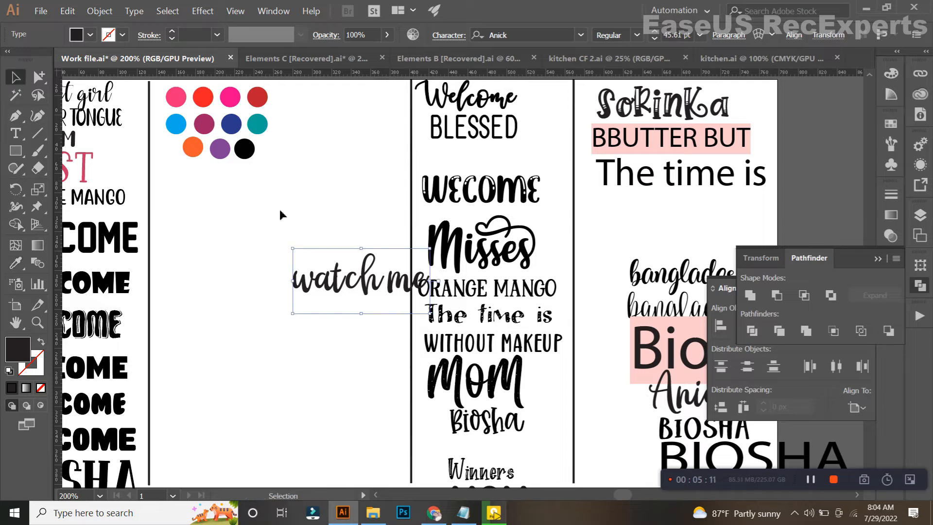
# Move "watch me" towards the middle of the blank column and try a run of fonts from Anthanista1 through AR BONNIE to AxeHandel.
pyautogui.moveTo(340, 280); pyautogui.dragTo(267, 245)
pyautogui.scroll(-2, 524, 43)
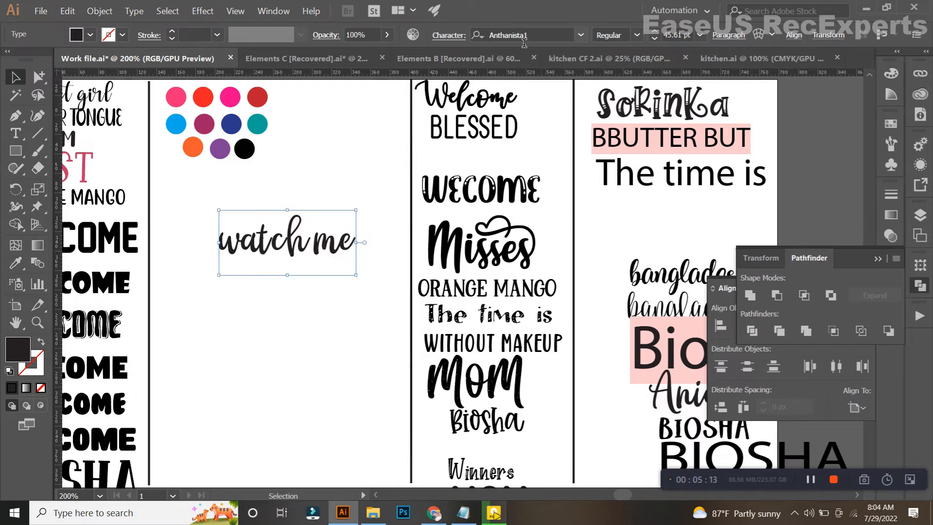
pyautogui.scroll(-4, 524, 43)
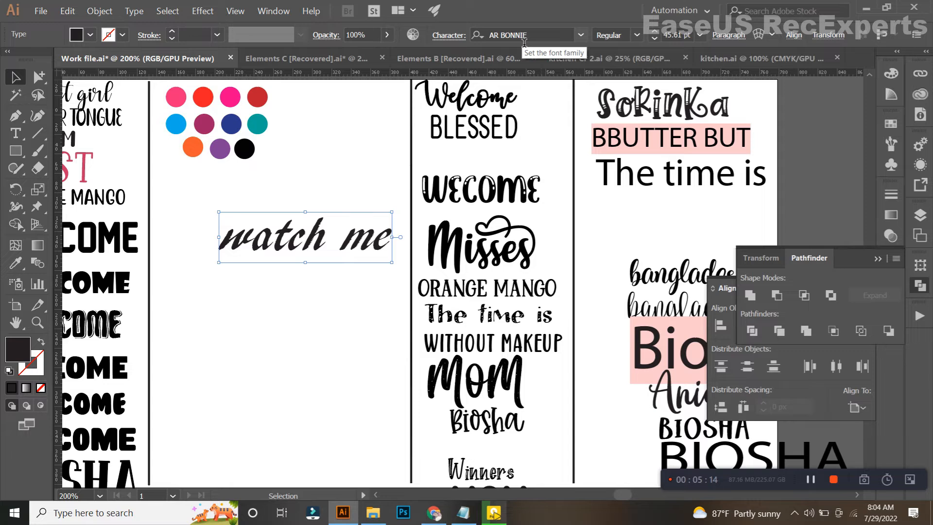
pyautogui.scroll(-4, 524, 43)
pyautogui.scroll(-4, 524, 43)
pyautogui.scroll(-4, 524, 43)
pyautogui.scroll(-4, 524, 43)
pyautogui.scroll(-4, 524, 44)
pyautogui.scroll(-4, 524, 43)
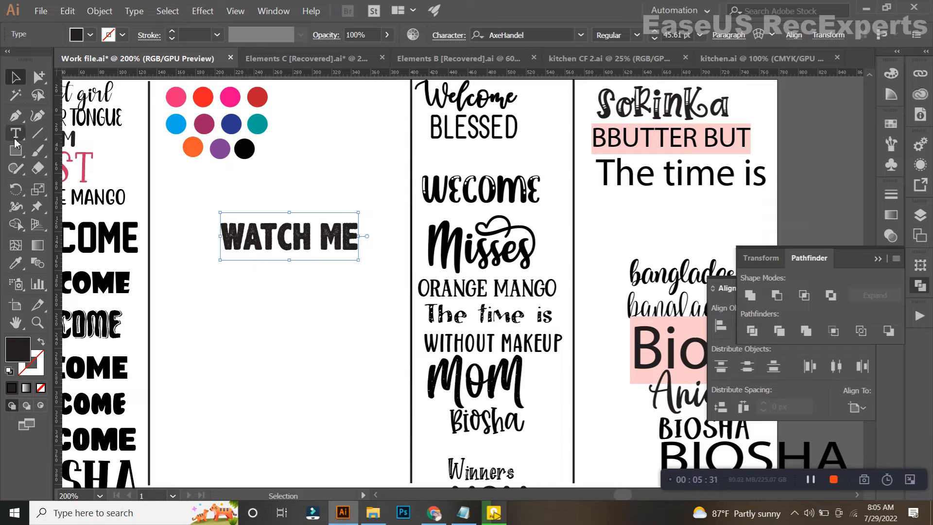
# Sample several font examples onto "watch me" and settle on Always Dream Big Shadow from the "ALWAYS DREAM BIG" sample.
pyautogui.moveTo(185, 252); pyautogui.dragTo(293, 244)
pyautogui.click(16, 264)
pyautogui.hotkey('ctrl', '-')
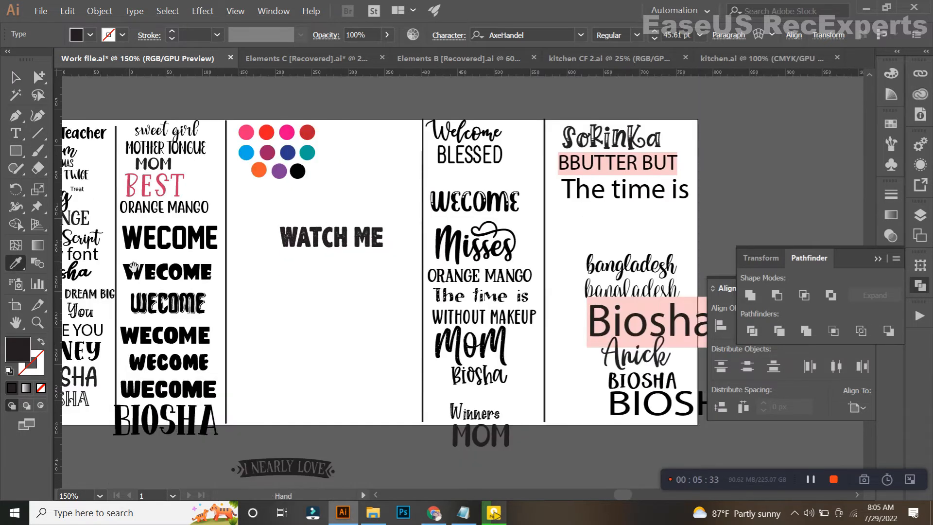
pyautogui.click(130, 250)
pyautogui.click(135, 249)
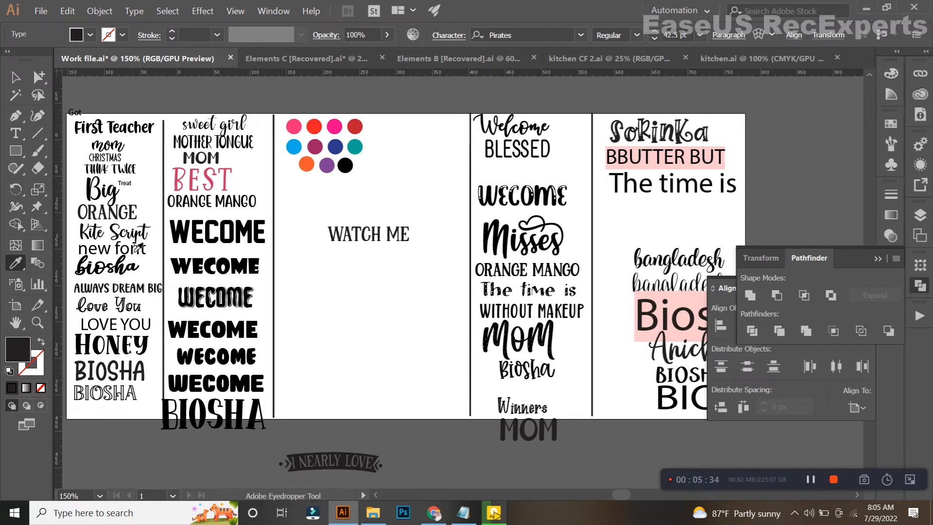
pyautogui.click(119, 291)
pyautogui.click(140, 331)
pyautogui.click(136, 307)
pyautogui.click(136, 294)
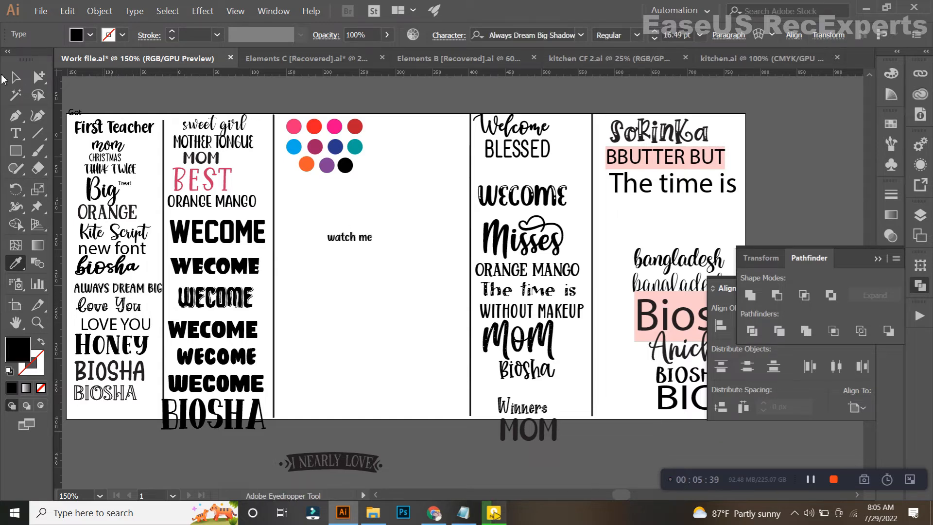
# Split "me" off from "watch" into its own text object and place it below "watch".
pyautogui.click(12, 78)
pyautogui.click(16, 132)
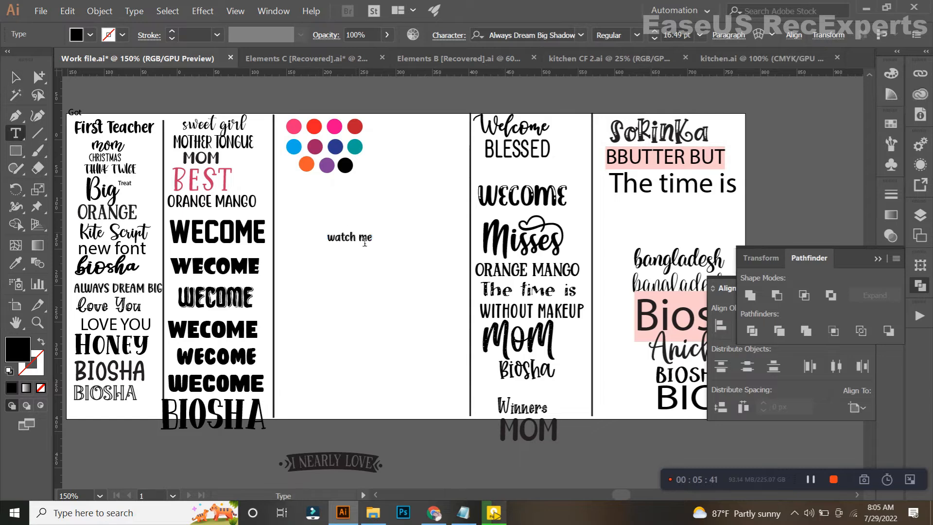
pyautogui.doubleClick(360, 243)
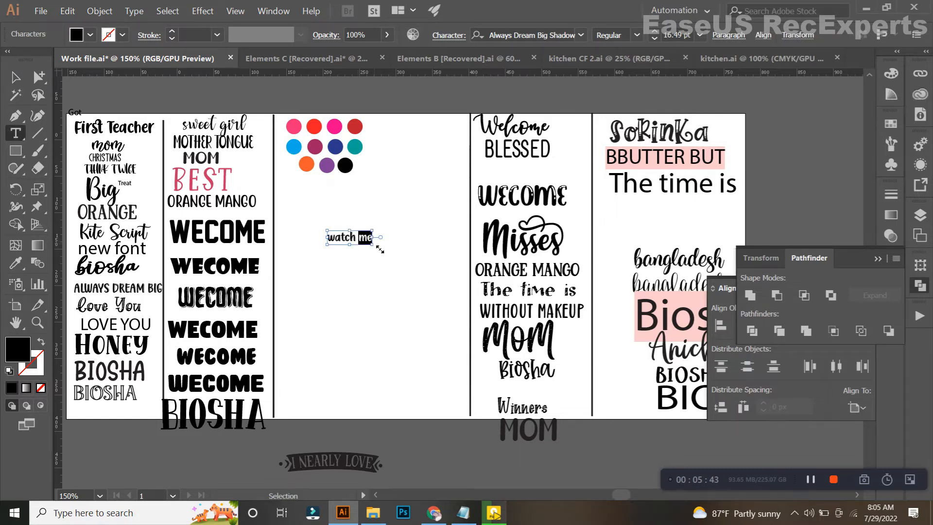
pyautogui.hotkey('ctrl', 'x')
pyautogui.press('Return')
pyautogui.hotkey('ctrl', 'v')
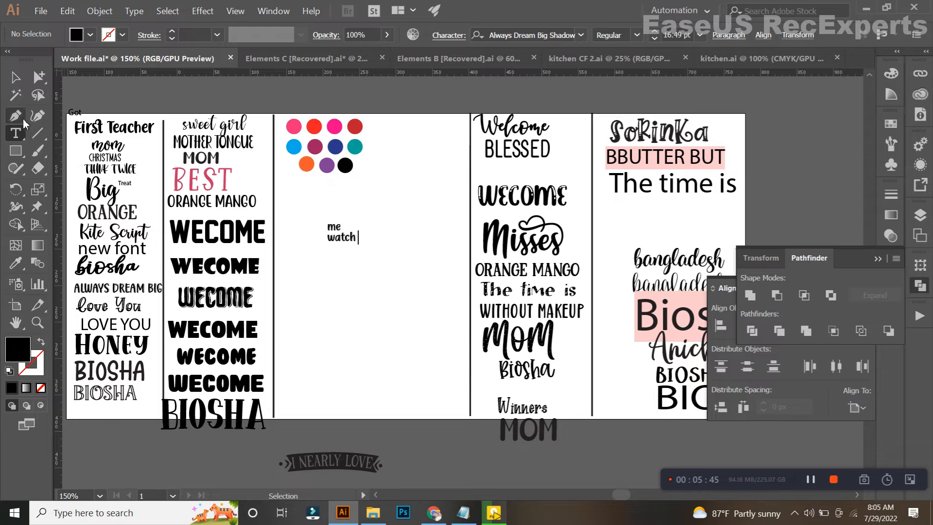
pyautogui.click(15, 77)
pyautogui.click(303, 214)
pyautogui.moveTo(337, 227); pyautogui.dragTo(353, 288)
# Remove the trailing space after "watch" and leave the word selected as a text object.
pyautogui.click(348, 250)
pyautogui.click(344, 240)
pyautogui.click(15, 133)
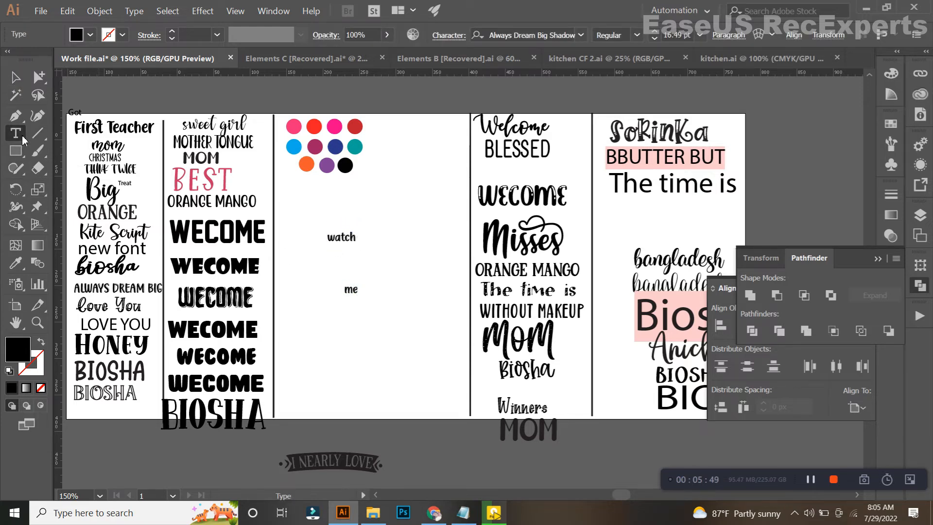
pyautogui.hotkey('ctrl', '+')
pyautogui.click(298, 216)
pyautogui.hotkey('ctrl', '+')
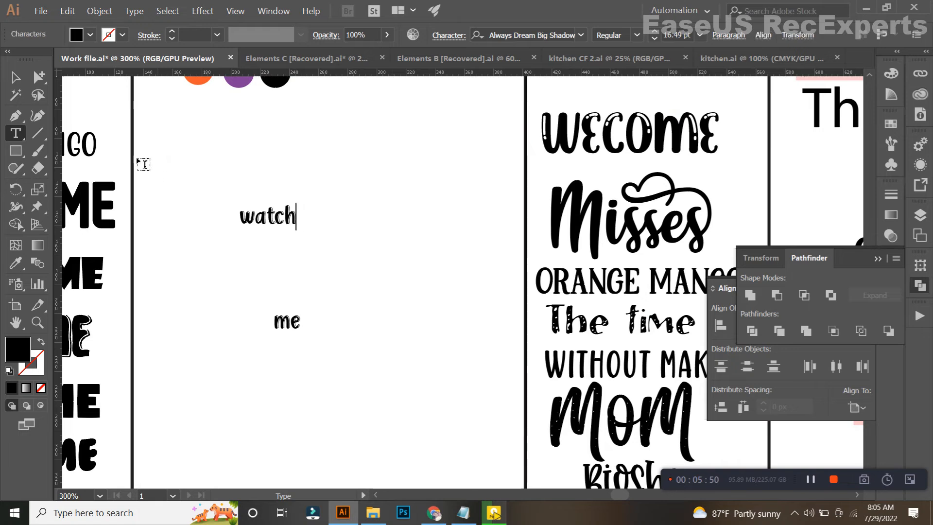
pyautogui.click(15, 77)
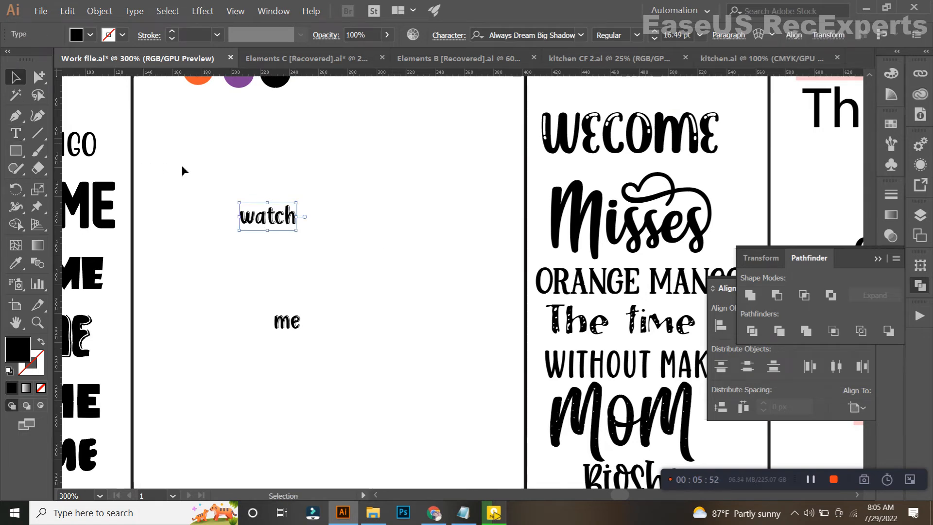
# Change "watch" to uppercase and enlarge it to about two thirds of the blank column's width.
pyautogui.click(134, 11)
pyautogui.moveTo(284, 174)
pyautogui.click(321, 175)
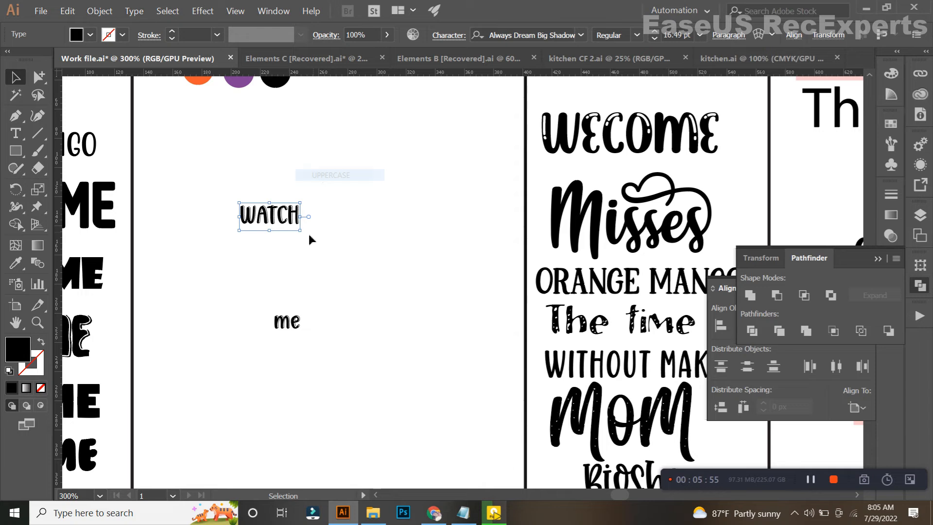
pyautogui.moveTo(306, 220); pyautogui.dragTo(473, 233)
pyautogui.moveTo(340, 215); pyautogui.dragTo(328, 211)
pyautogui.click(440, 36)
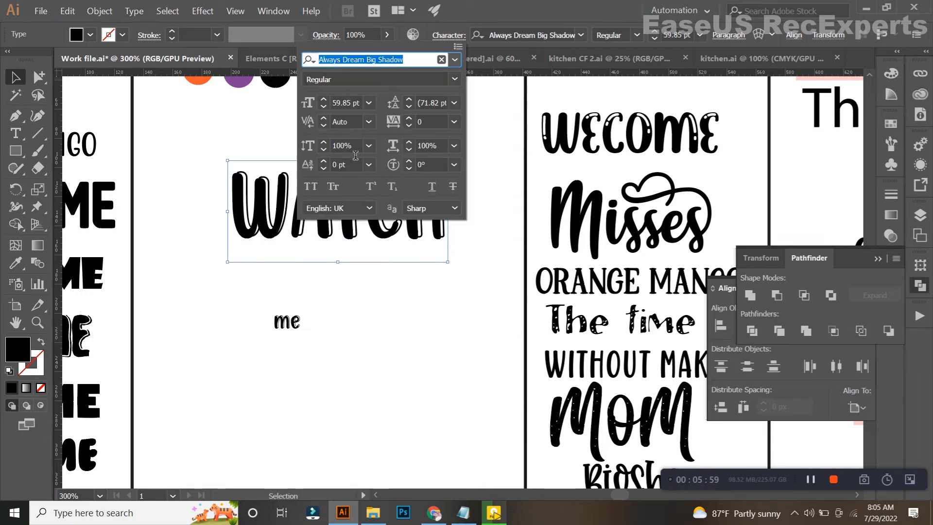
pyautogui.click(408, 248)
pyautogui.moveTo(418, 221); pyautogui.dragTo(475, 214)
# Sample the Kite Script style from the "bangladesh" example onto "me" and change the word to title case.
pyautogui.click(296, 324)
pyautogui.click(15, 262)
pyautogui.scroll(-1, 214, 279)
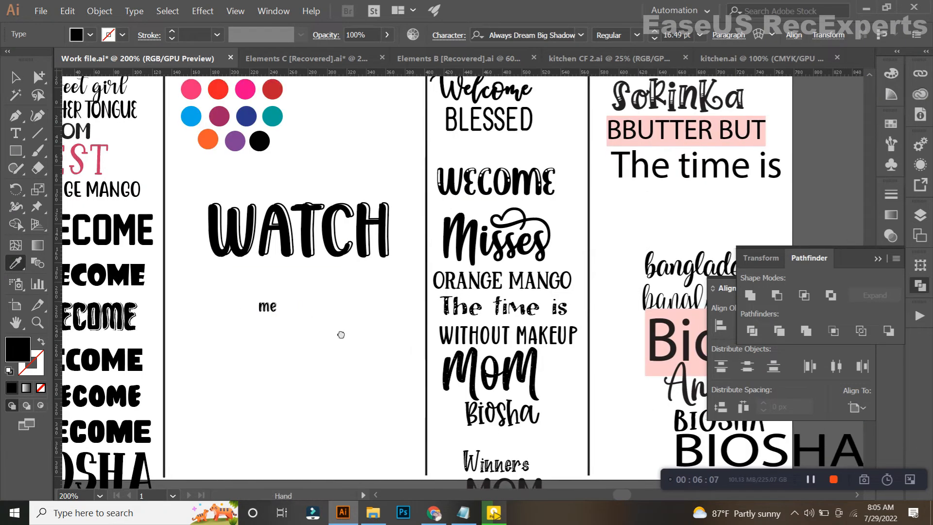
pyautogui.click(647, 279)
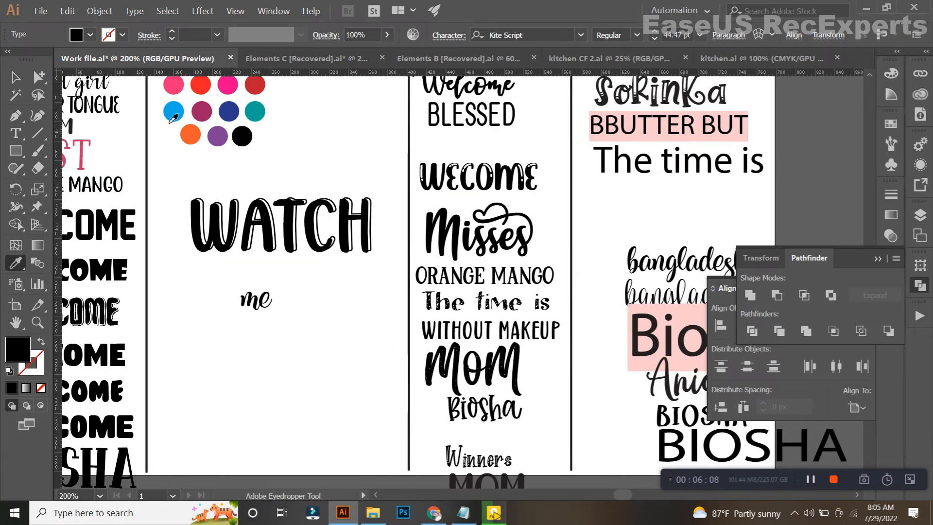
pyautogui.click(134, 11)
pyautogui.moveTo(163, 176)
pyautogui.click(320, 209)
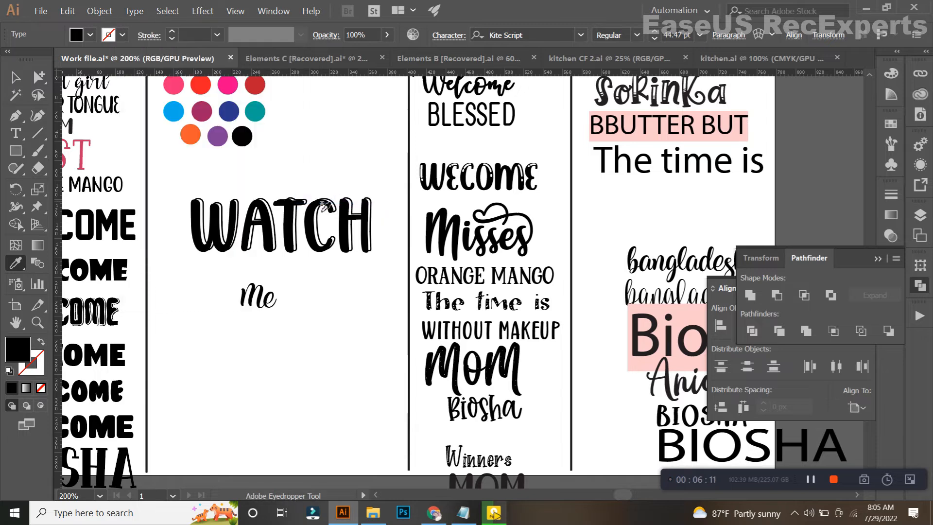
# Replace the "e" in "Me" with its alternate glyph that has a long swash tail.
pyautogui.click(16, 132)
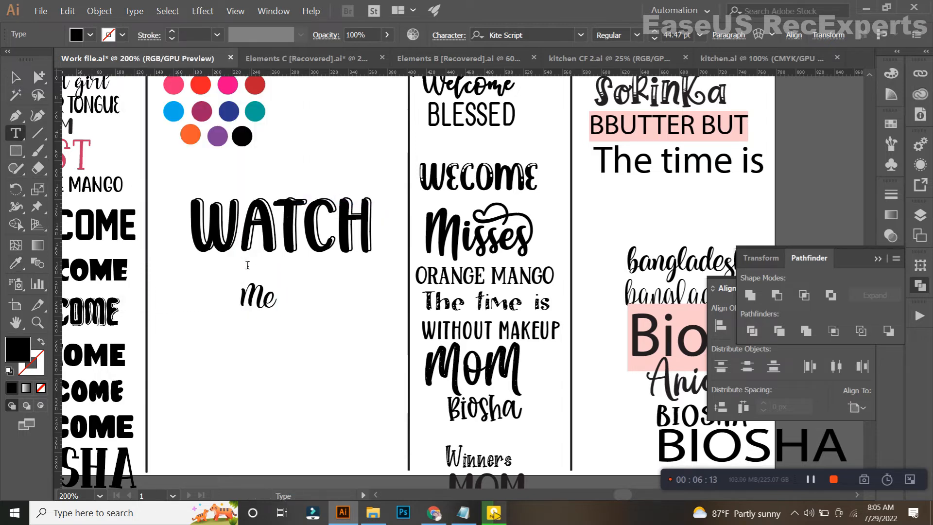
pyautogui.moveTo(266, 300); pyautogui.dragTo(287, 316)
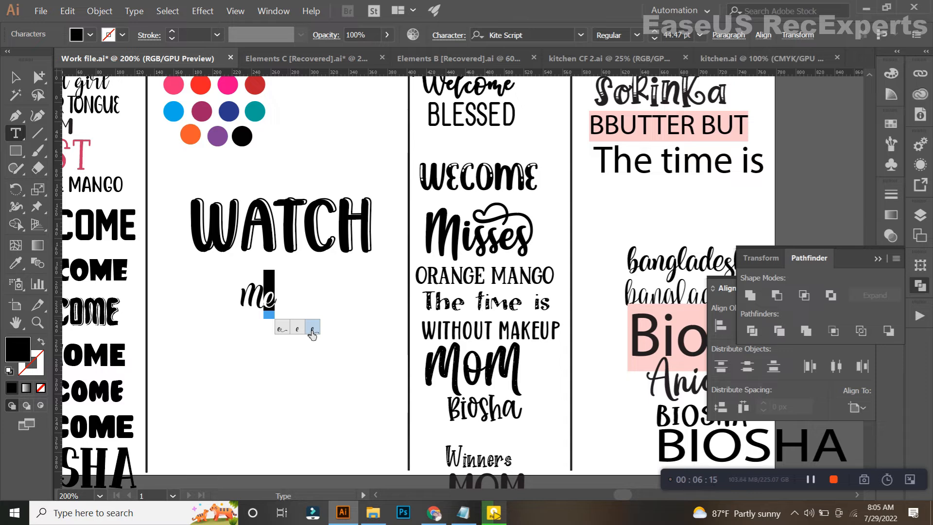
pyautogui.click(296, 329)
pyautogui.press('Escape')
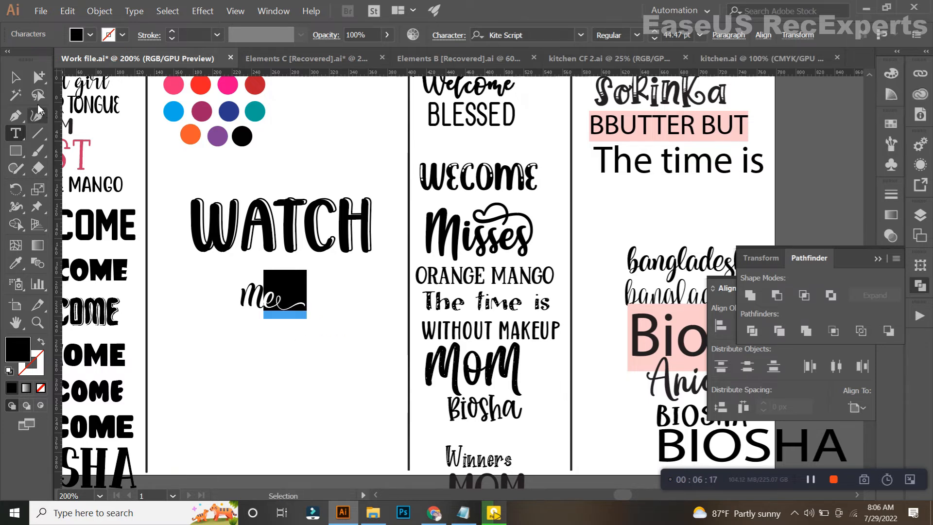
# Enlarge "Me" to about 82 pt and move it directly beneath the first half of "WATCH".
pyautogui.hotkey('ctrl', '=')
pyautogui.moveTo(340, 311); pyautogui.dragTo(420, 325)
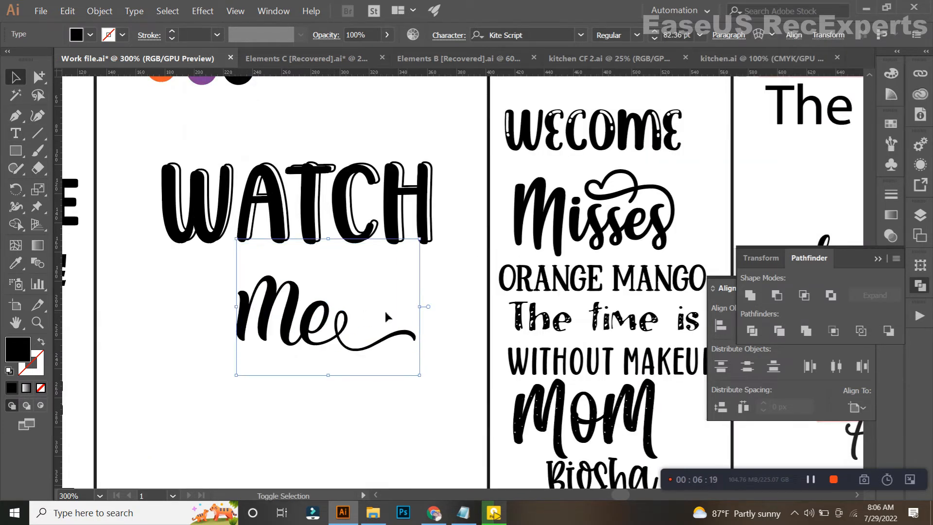
pyautogui.moveTo(299, 330); pyautogui.dragTo(250, 289)
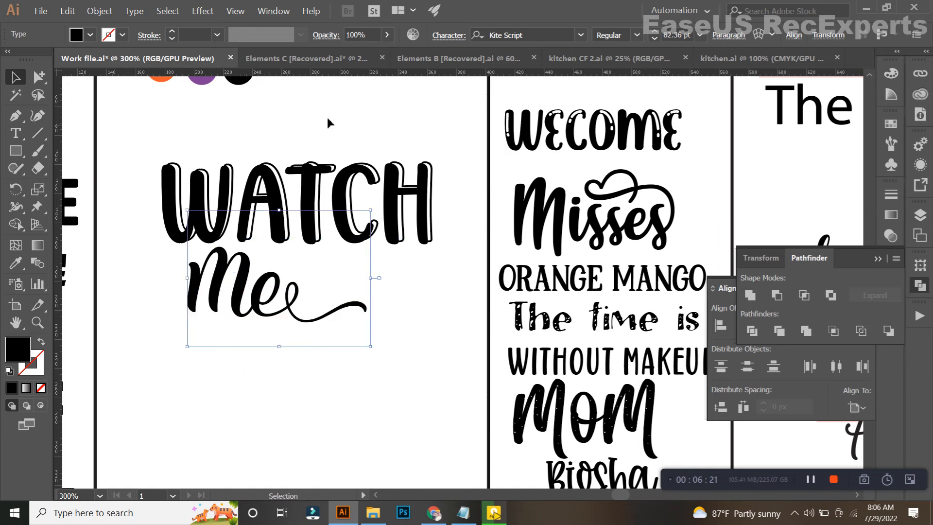
# Try several fonts on "Me", settle on Lemon Dreams, and move the word clear of "WATCH" near its centre.
pyautogui.scroll(-5, 524, 40)
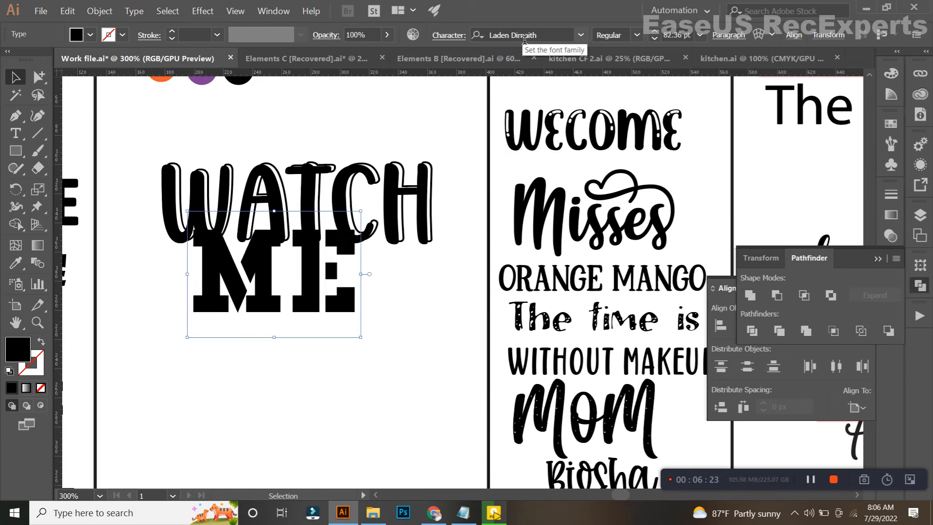
pyautogui.scroll(-1, 524, 39)
pyautogui.scroll(1, 525, 40)
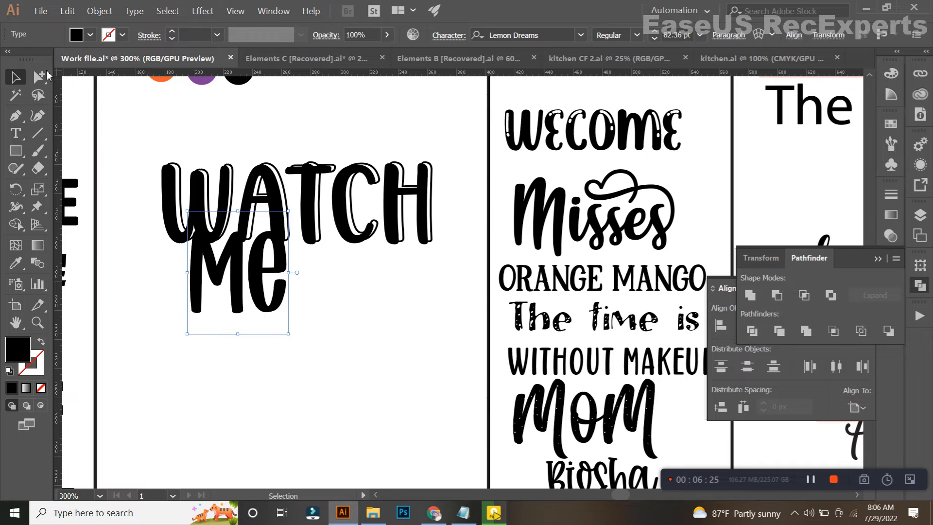
pyautogui.scroll(1, 175, 232)
pyautogui.moveTo(236, 274); pyautogui.dragTo(319, 310)
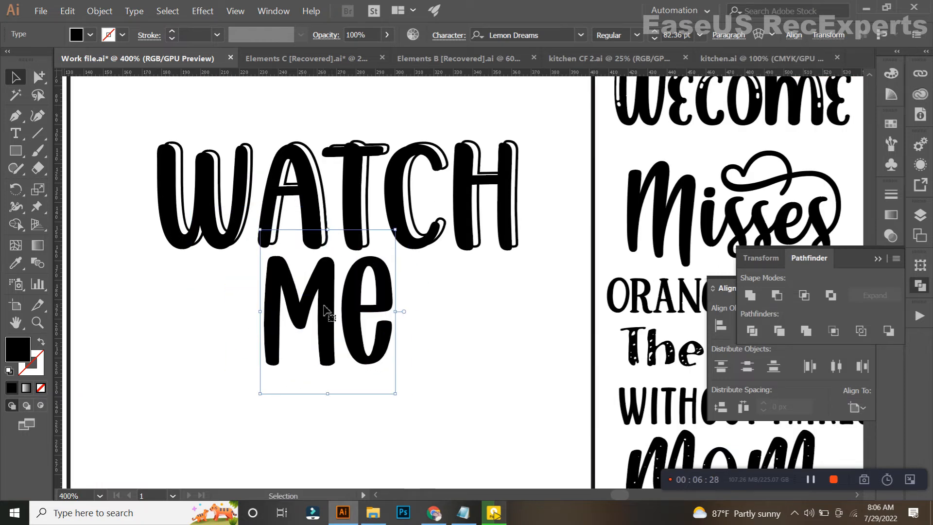
# Set the vertical scale of "Me" to 97% and tuck the word slightly closer under "WATCH".
pyautogui.click(448, 35)
pyautogui.scroll(-7, 350, 151)
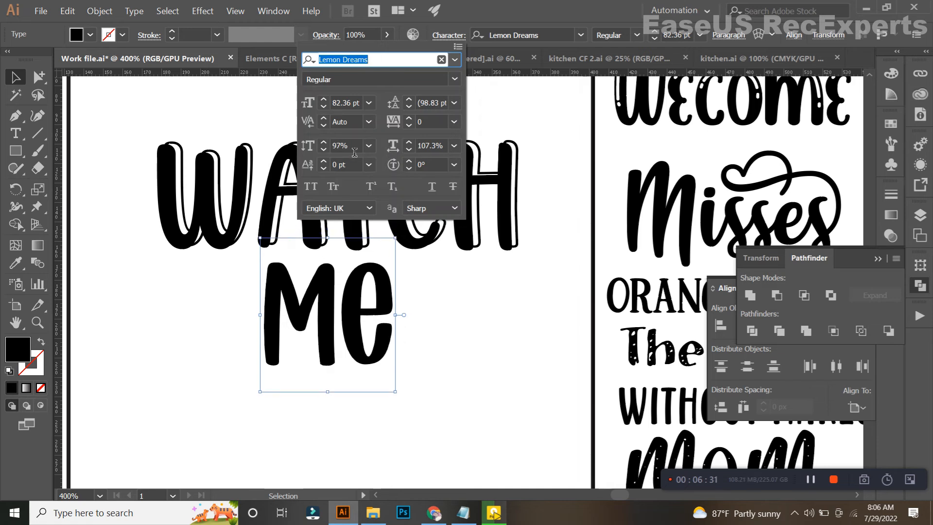
pyautogui.click(429, 305)
pyautogui.moveTo(350, 317); pyautogui.dragTo(350, 313)
pyautogui.click(468, 316)
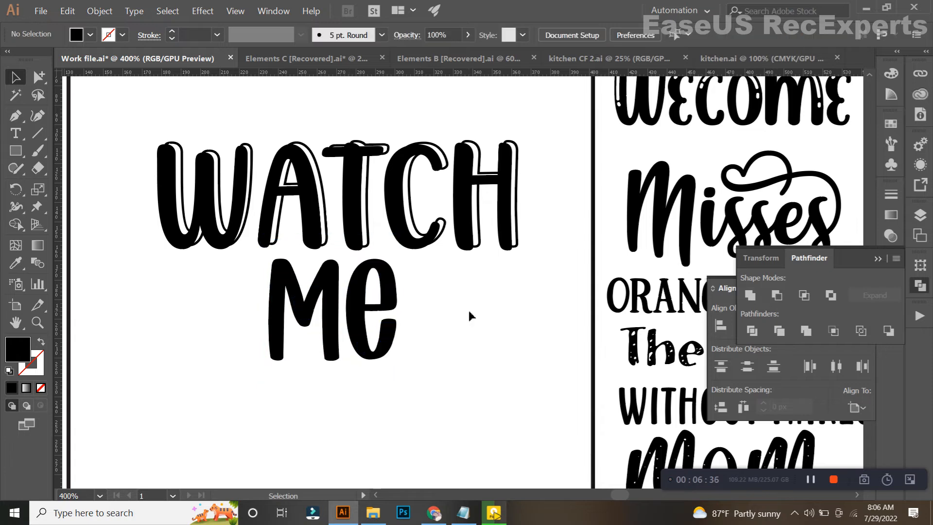
# Find a feathered arrow among the ornaments in Elements B [Recovered].ai and bring it into Work file.ai.
pyautogui.click(404, 59)
pyautogui.click(396, 273)
pyautogui.moveTo(426, 406); pyautogui.dragTo(402, 312)
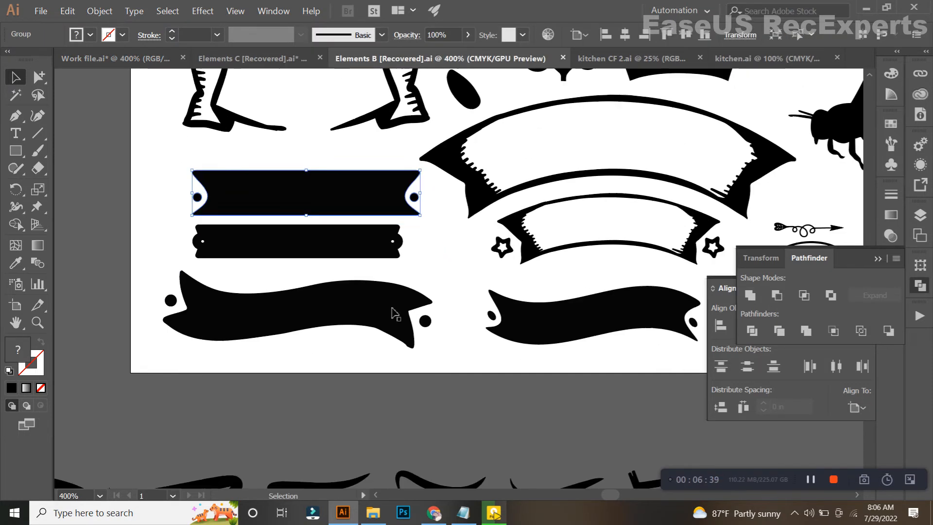
pyautogui.scroll(-2, 398, 310)
pyautogui.moveTo(515, 296); pyautogui.dragTo(366, 433)
pyautogui.moveTo(385, 330); pyautogui.dragTo(348, 365)
pyautogui.moveTo(477, 341); pyautogui.dragTo(247, 315)
pyautogui.moveTo(481, 367); pyautogui.dragTo(405, 287)
pyautogui.click(369, 366)
pyautogui.moveTo(369, 365); pyautogui.dragTo(169, 63)
# Scale the feathered arrow to roughly the width of "WATCH" and lay it across the middle of "Me".
pyautogui.moveTo(340, 305); pyautogui.dragTo(343, 377)
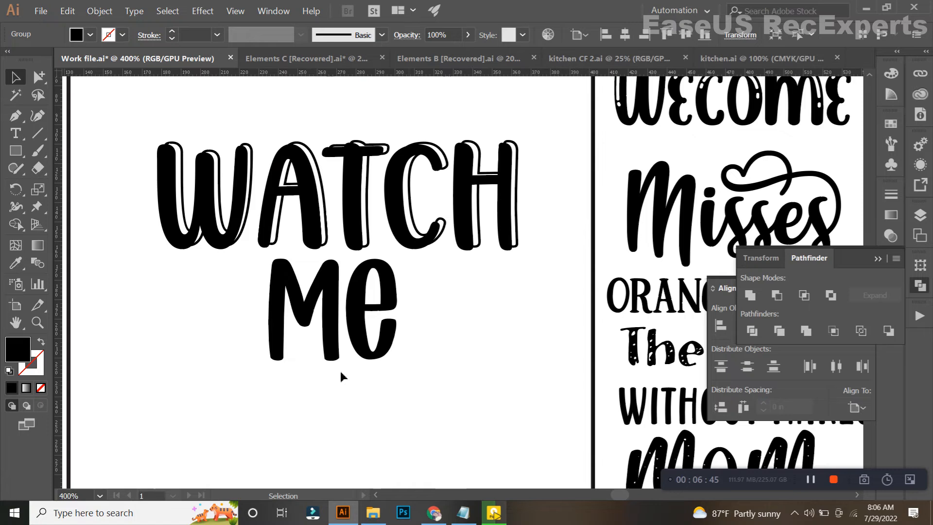
pyautogui.moveTo(423, 378); pyautogui.dragTo(535, 381)
pyautogui.moveTo(333, 343); pyautogui.dragTo(334, 281)
# Select "Me" together with the arrow and nudge both slightly up towards "WATCH".
pyautogui.keyDown('shift'); pyautogui.click(335, 280); pyautogui.keyUp('shift')
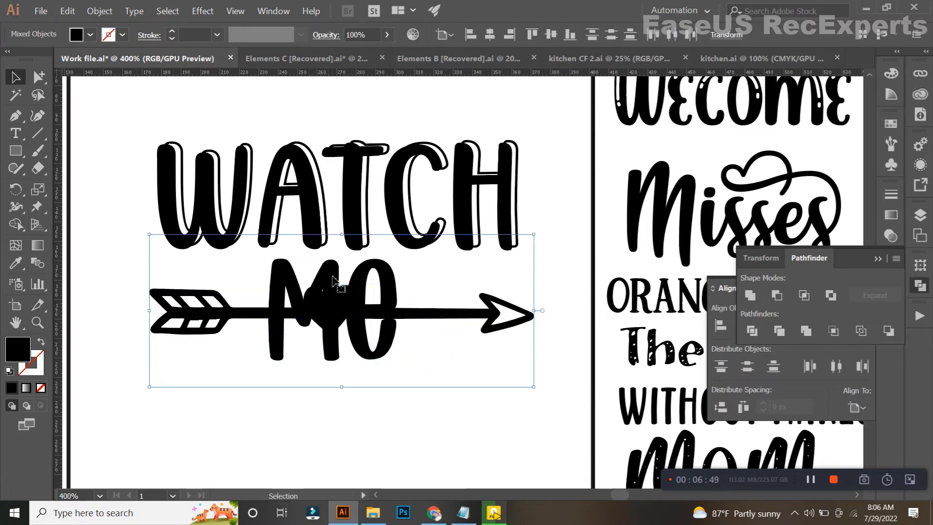
pyautogui.press('Up')
pyautogui.press('Up')
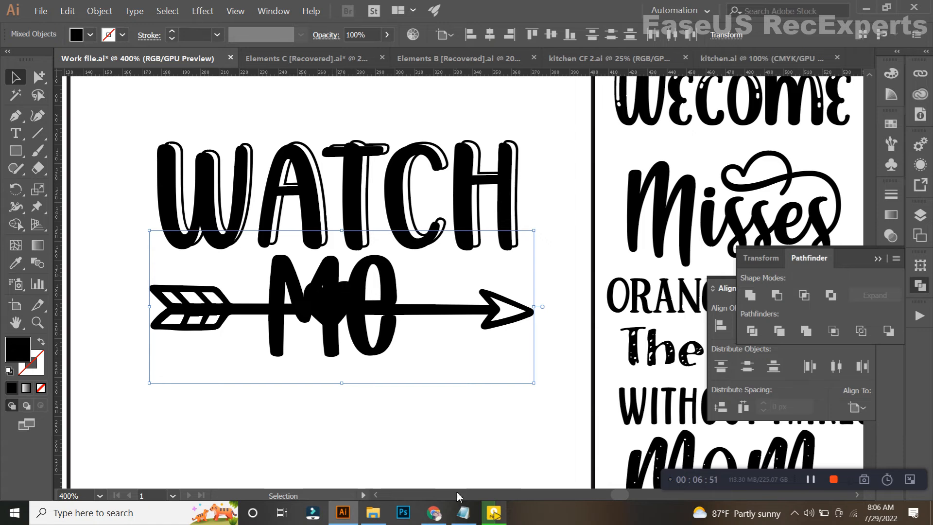
# Delete the feathered arrow lying across "Me".
pyautogui.click(433, 512)
pyautogui.click(436, 514)
pyautogui.click(398, 399)
pyautogui.click(431, 306)
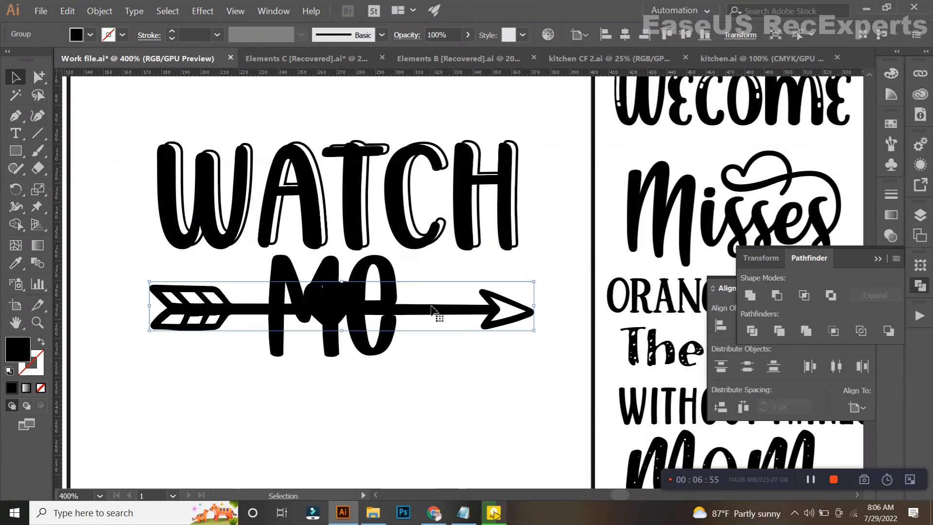
pyautogui.press('Delete')
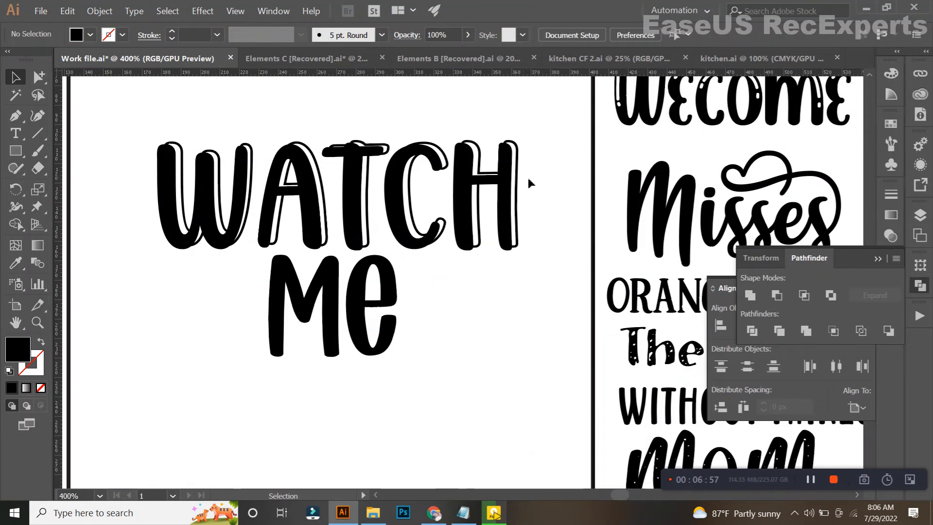
# Look through kitchen.ai and Elements B [Recovered].ai for a kitchen utensil to replace the arrow.
pyautogui.click(627, 59)
pyautogui.click(727, 57)
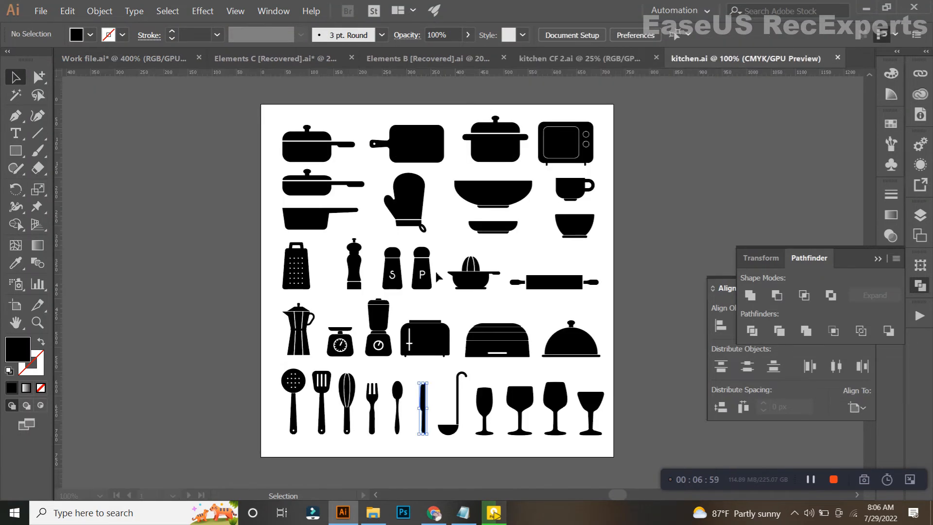
pyautogui.click(423, 408)
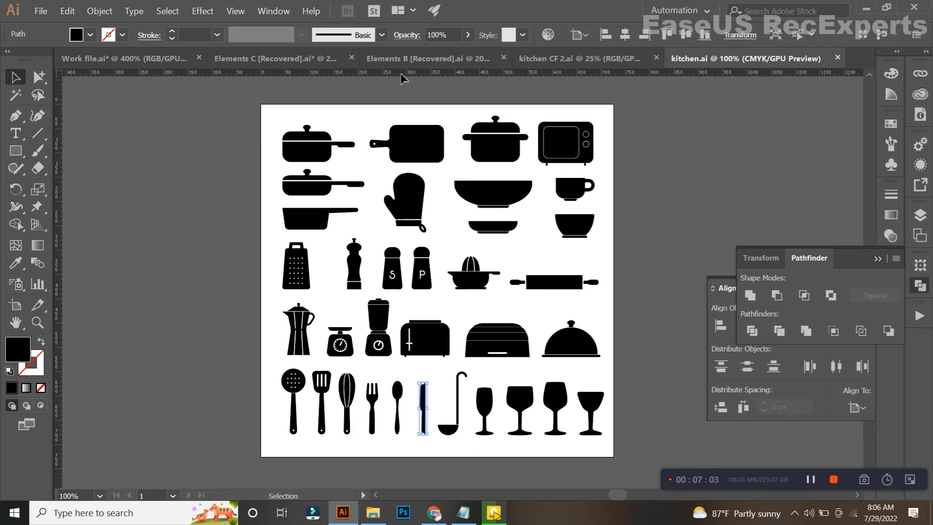
pyautogui.click(427, 59)
pyautogui.moveTo(460, 209); pyautogui.dragTo(400, 487)
pyautogui.scroll(1, 536, 88)
pyautogui.moveTo(537, 89); pyautogui.dragTo(488, 487)
pyautogui.moveTo(509, 368); pyautogui.dragTo(101, 327)
pyautogui.moveTo(434, 353); pyautogui.dragTo(81, 418)
pyautogui.moveTo(474, 402); pyautogui.dragTo(235, 467)
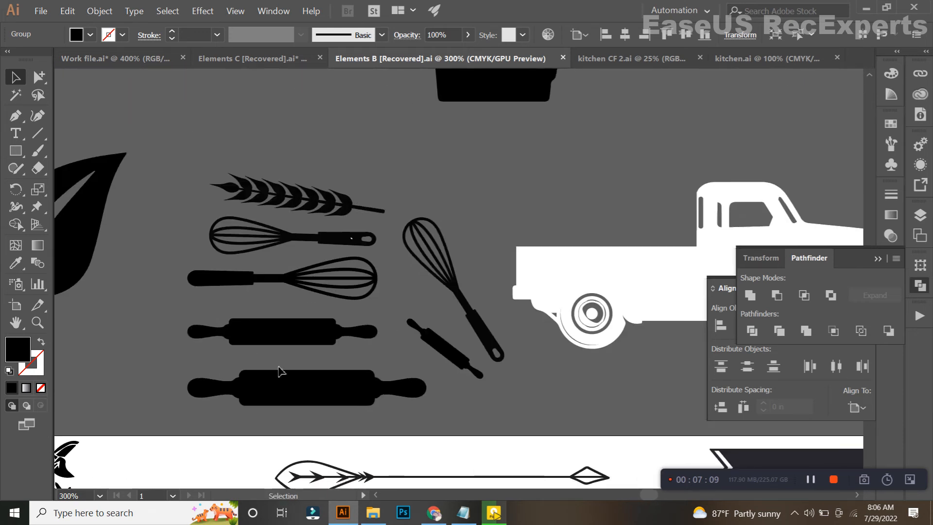
# Bring a whisk from Elements B into Work file.ai, size it, and lay it horizontally across "Me" with its handle over the letters.
pyautogui.moveTo(488, 321); pyautogui.dragTo(384, 413)
pyautogui.moveTo(430, 276); pyautogui.dragTo(397, 440)
pyautogui.moveTo(457, 379); pyautogui.dragTo(540, 374)
pyautogui.moveTo(404, 374); pyautogui.dragTo(411, 312)
pyautogui.moveTo(517, 331); pyautogui.dragTo(489, 309)
pyautogui.moveTo(345, 309); pyautogui.dragTo(402, 309)
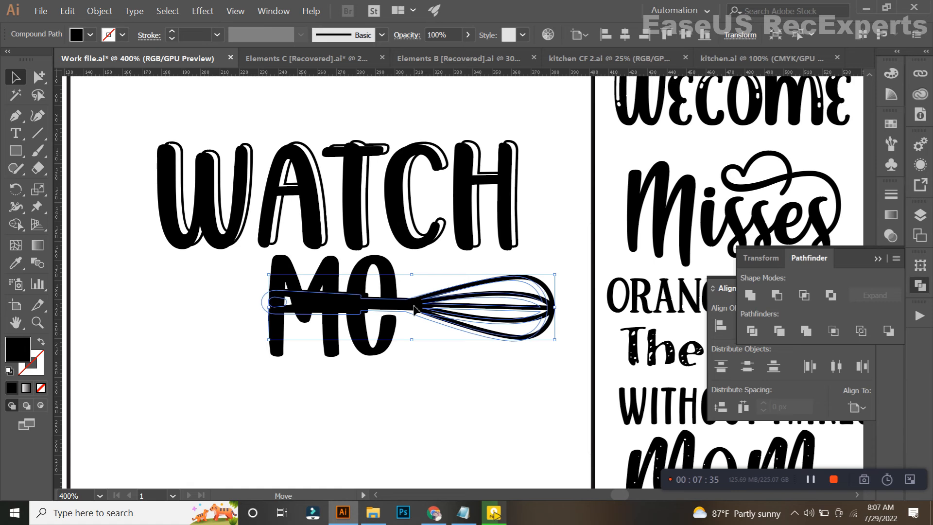
pyautogui.moveTo(536, 309); pyautogui.dragTo(512, 314)
pyautogui.moveTo(407, 313); pyautogui.dragTo(411, 313)
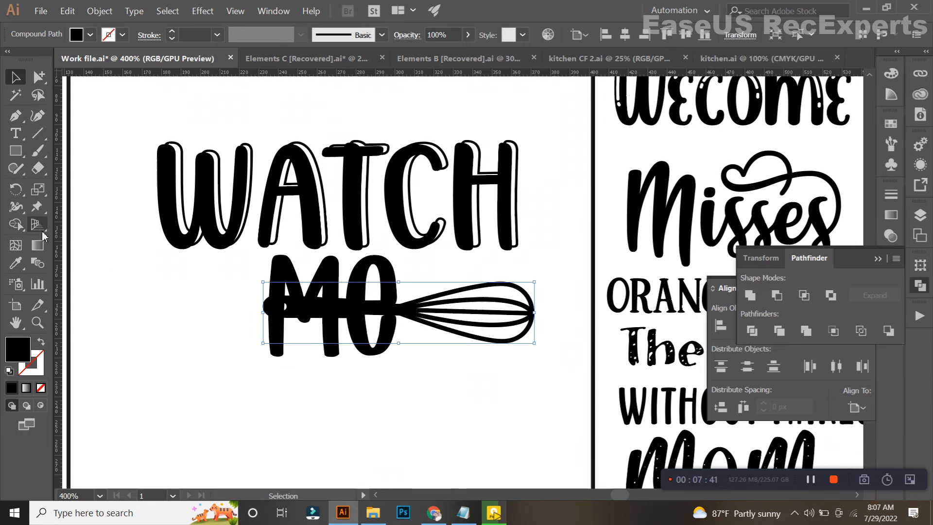
# Cut the whisk in two with the Eraser beside the "e", separating the handle from the wire head.
pyautogui.click(38, 168)
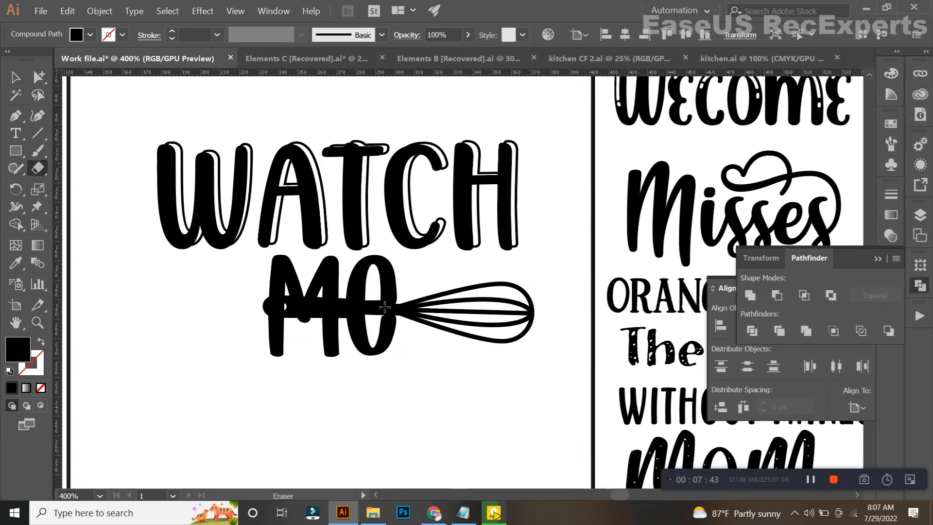
pyautogui.moveTo(384, 307); pyautogui.dragTo(402, 330)
pyautogui.click(15, 77)
pyautogui.click(433, 311)
pyautogui.hotkey('ctrl', '+')
pyautogui.click(417, 390)
pyautogui.click(403, 335)
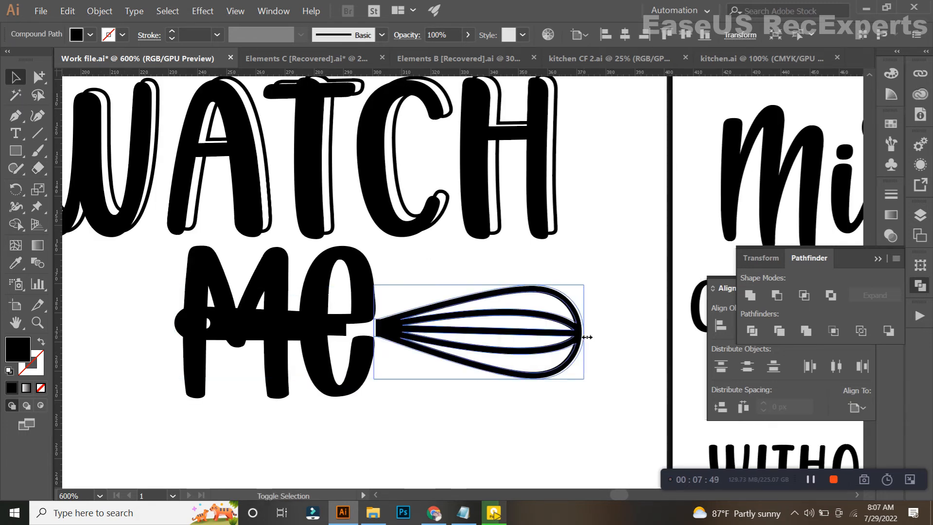
# Move the whisk handle horizontally out to the left of "Me", leaving a small gap before the "M".
pyautogui.click(385, 389)
pyautogui.hscroll(-3, 395, 308)
pyautogui.scroll(-1, 395, 308)
pyautogui.click(403, 311)
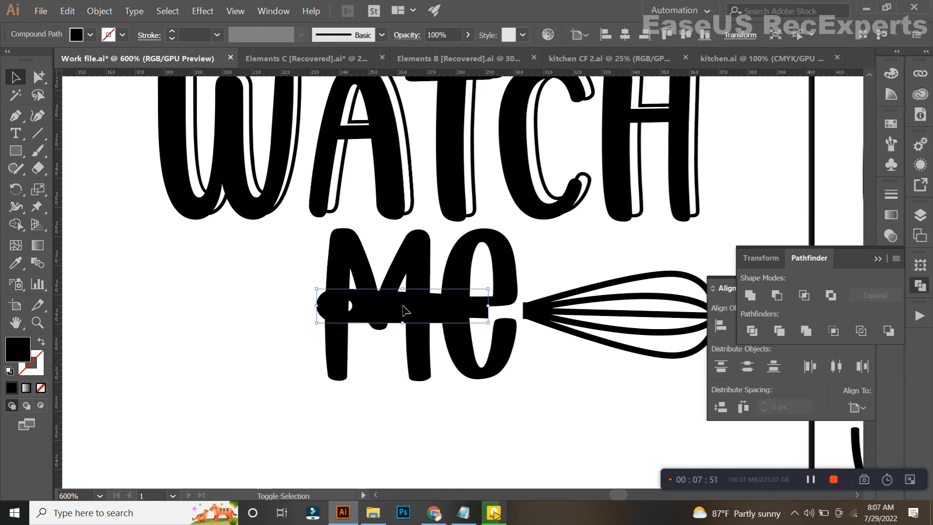
pyautogui.hotkey('shift', 'Left')
pyautogui.hotkey('shift', 'Left')
pyautogui.hotkey('shift', 'Left')
pyautogui.hotkey('shift', 'Left')
pyautogui.hotkey('shift', 'Left')
pyautogui.hotkey('shift', 'Left')
pyautogui.press('Right')
pyautogui.press('Right')
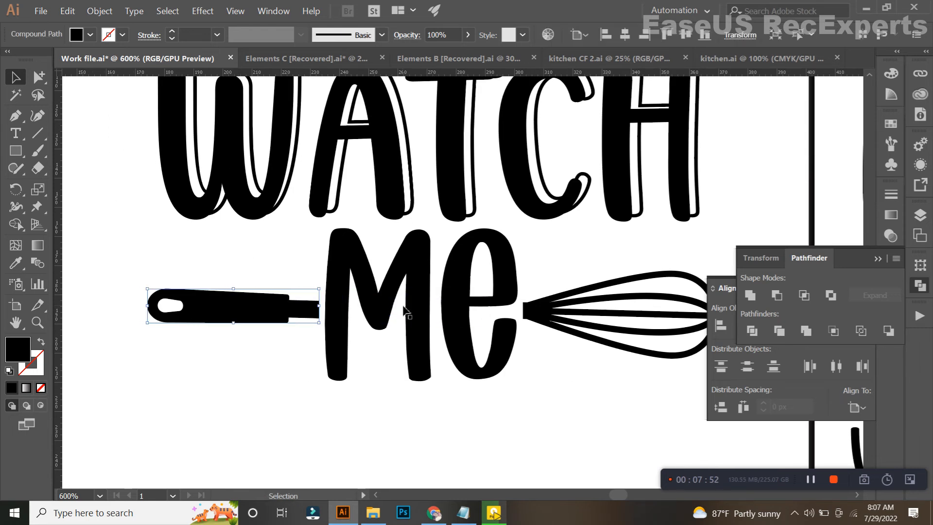
# Nudge both whisk pieces slightly down and right around "Me", and shift the wire head a little further right.
pyautogui.scroll(-2, 406, 311)
pyautogui.click(420, 413)
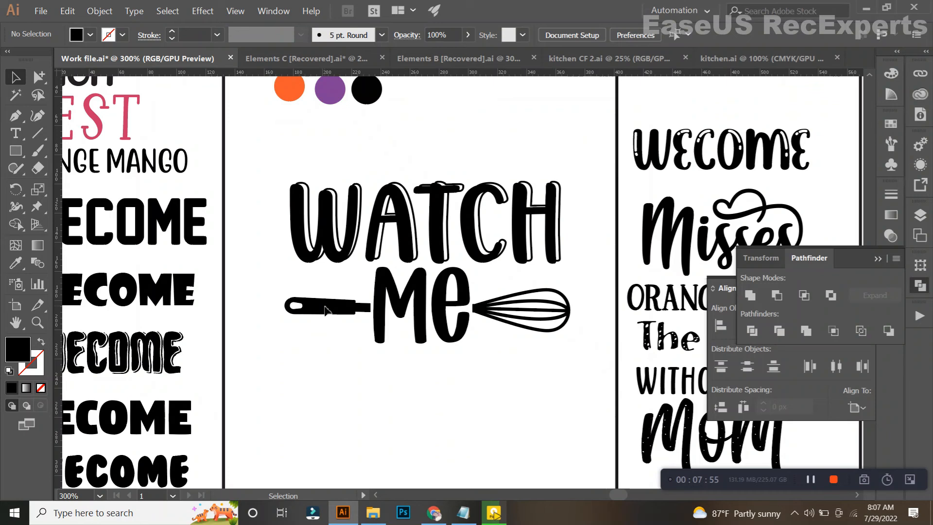
pyautogui.click(325, 310)
pyautogui.keyDown('shift'); pyautogui.click(483, 307); pyautogui.keyUp('shift')
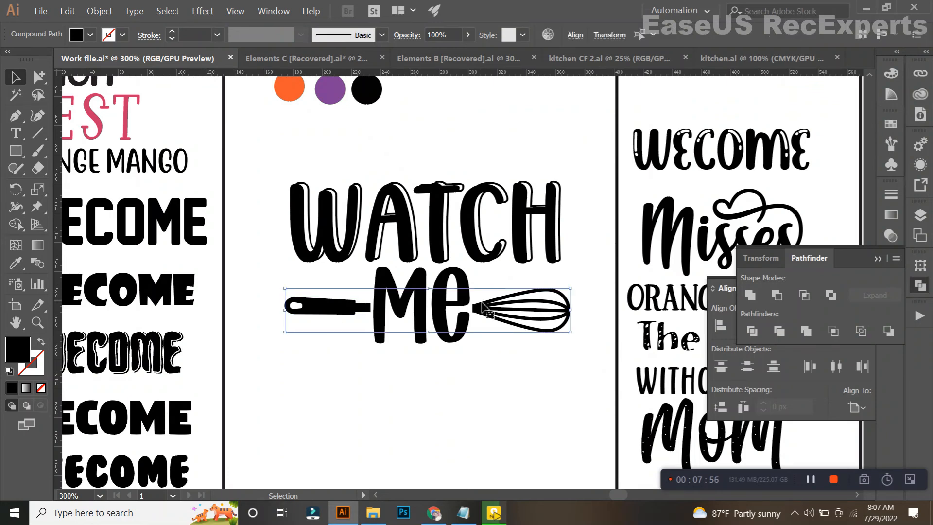
pyautogui.press('Down')
pyautogui.press('Right')
pyautogui.click(439, 330)
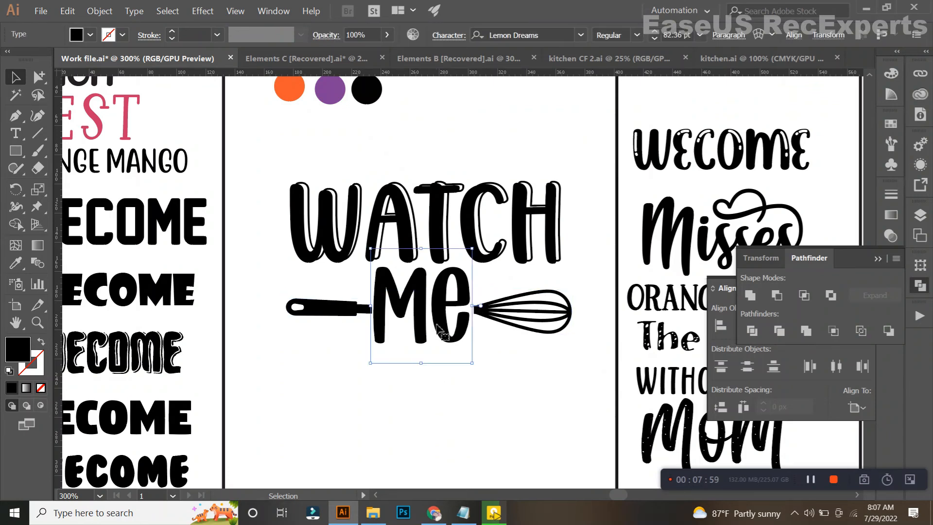
pyautogui.click(490, 313)
pyautogui.press('Right')
pyautogui.press('Right')
# Select the handle, "Me" and the wire head together and try distributing them horizontally.
pyautogui.moveTo(313, 362); pyautogui.dragTo(515, 307)
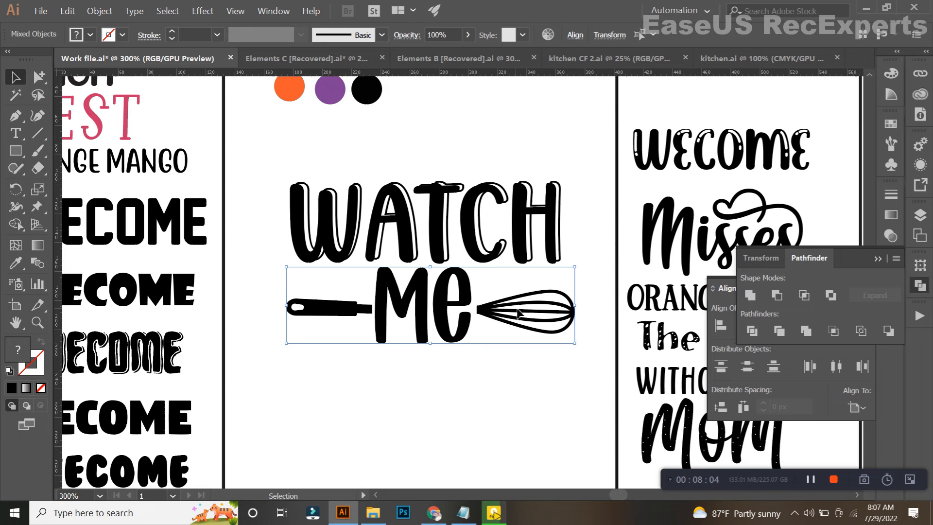
pyautogui.click(827, 370)
pyautogui.hotkey('ctrl', 'z')
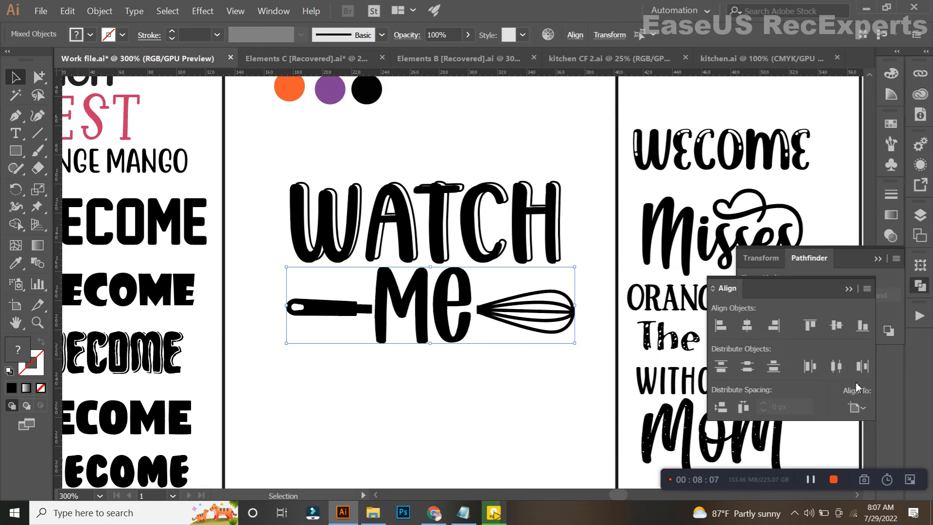
# Set alignment relative to the selection and distribute the handle, "Me" and the wire head by their horizontal centres.
pyautogui.click(866, 406)
pyautogui.click(857, 425)
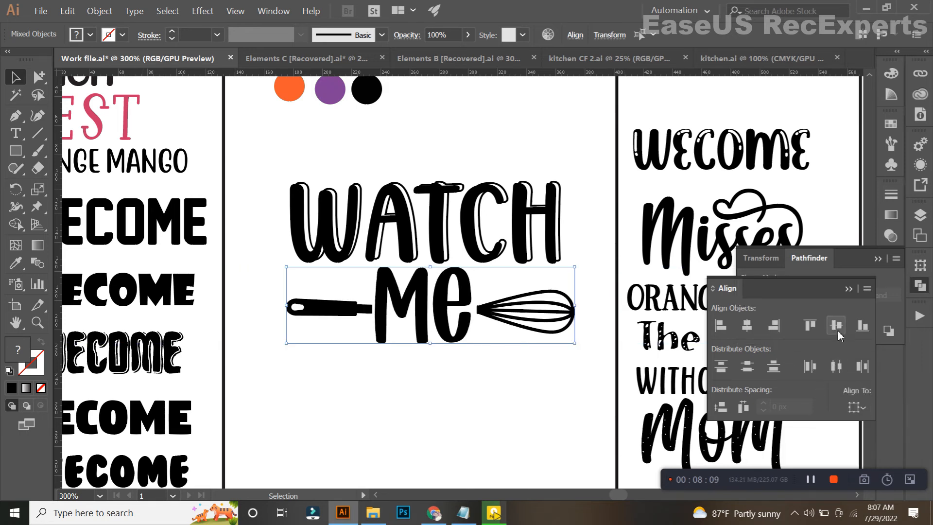
pyautogui.click(834, 368)
pyautogui.click(394, 361)
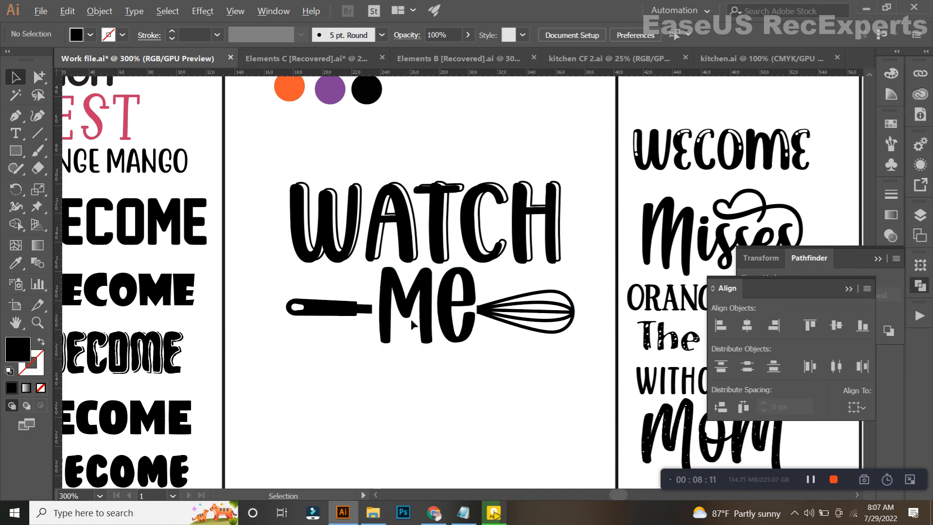
# Nudge "Me" slightly left between the whisk pieces, and shift the handle, "Me" and wire head together slightly right under "Watch".
pyautogui.scroll(1, 412, 322)
pyautogui.click(410, 300)
pyautogui.press('Left')
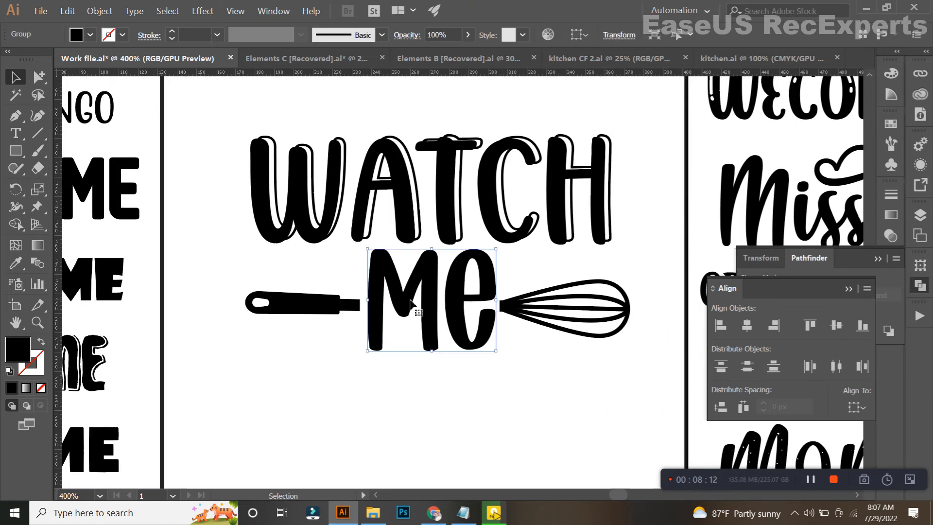
pyautogui.press('Left')
pyautogui.moveTo(275, 330); pyautogui.dragTo(603, 318)
pyautogui.press('Right')
pyautogui.press('Right')
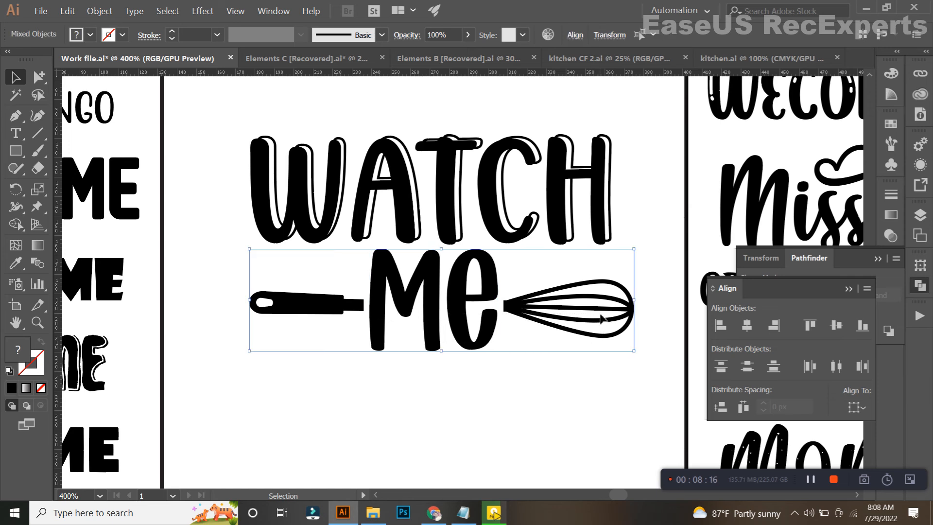
pyautogui.scroll(-1, 514, 326)
pyautogui.click(503, 394)
pyautogui.moveTo(506, 414); pyautogui.dragTo(487, 400)
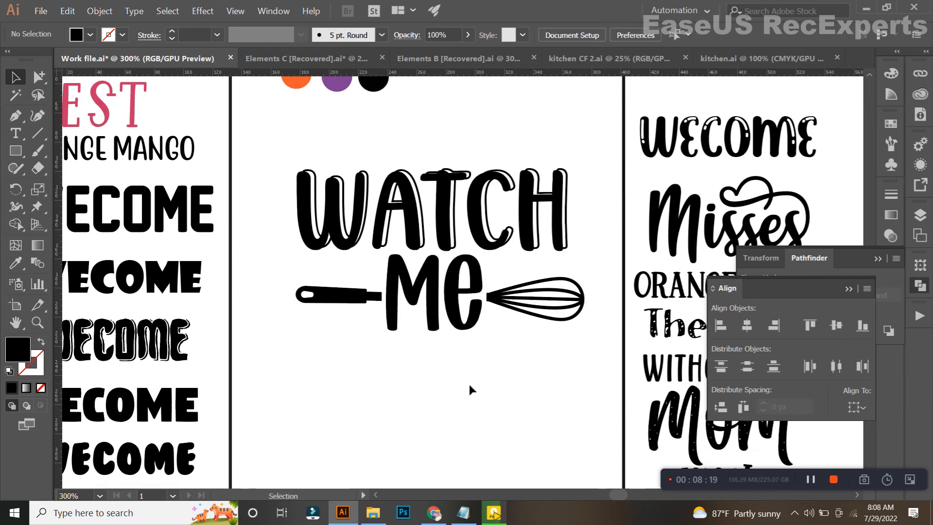
# Switch to Chrome, copy "whip" from the Google search query, and paste it as text below "Me" in Illustrator.
pyautogui.click(434, 513)
pyautogui.moveTo(154, 100); pyautogui.dragTo(170, 102)
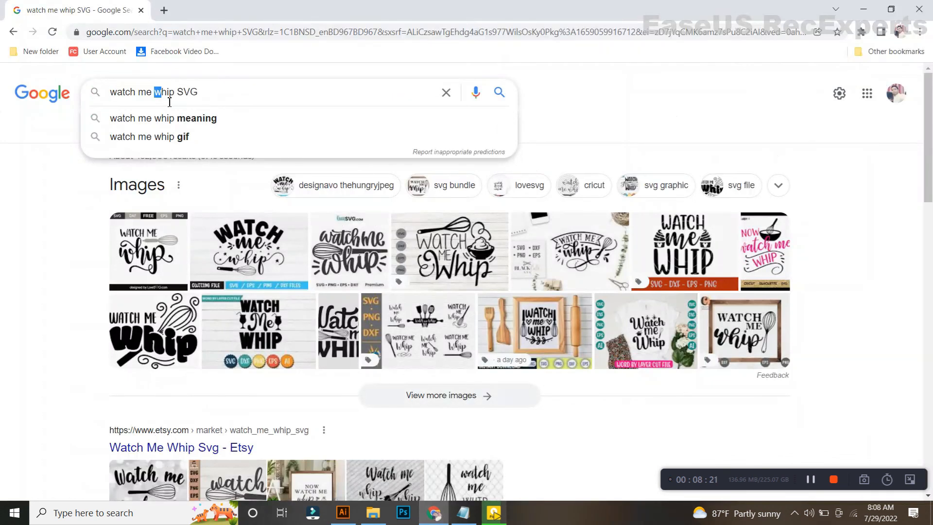
pyautogui.click(343, 512)
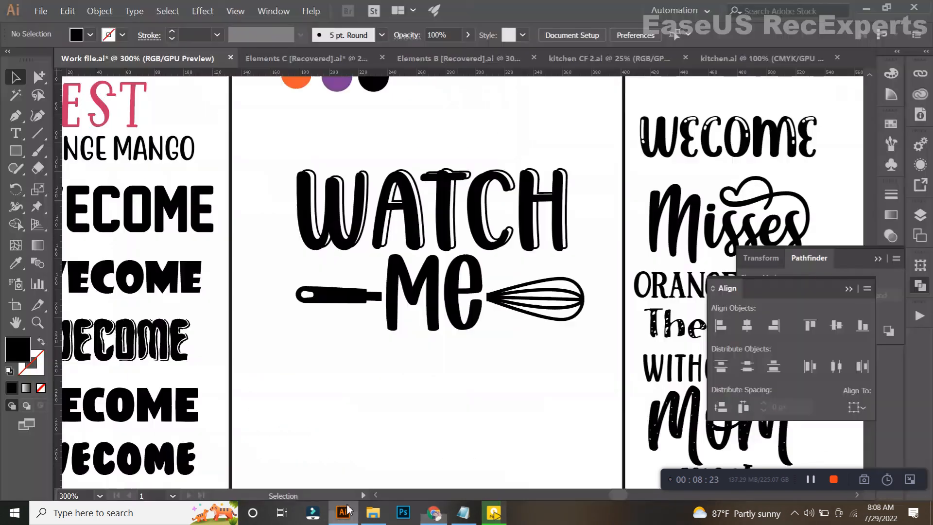
pyautogui.moveTo(427, 333); pyautogui.dragTo(458, 287)
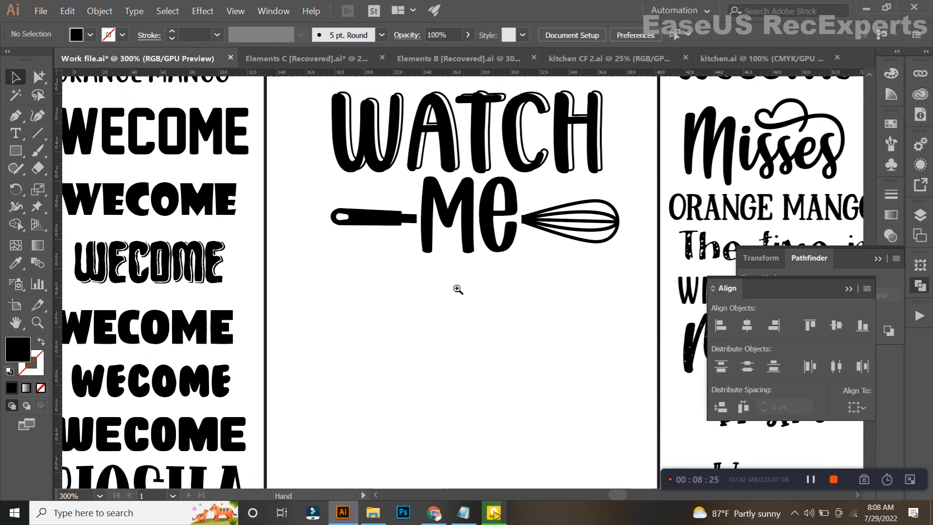
pyautogui.hotkey('ctrl', 'v')
# Sample several lettering styles onto "whip" with the Eyedropper, including Anick, and settle on Honey Sunshine Regular.
pyautogui.click(16, 263)
pyautogui.hotkey('ctrl', '-')
pyautogui.hotkey('ctrl', '-')
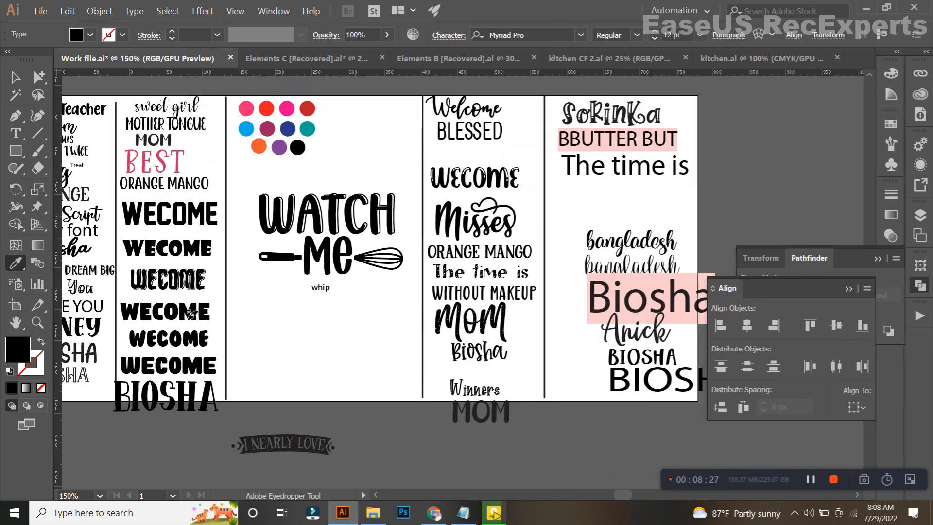
pyautogui.click(192, 315)
pyautogui.click(623, 340)
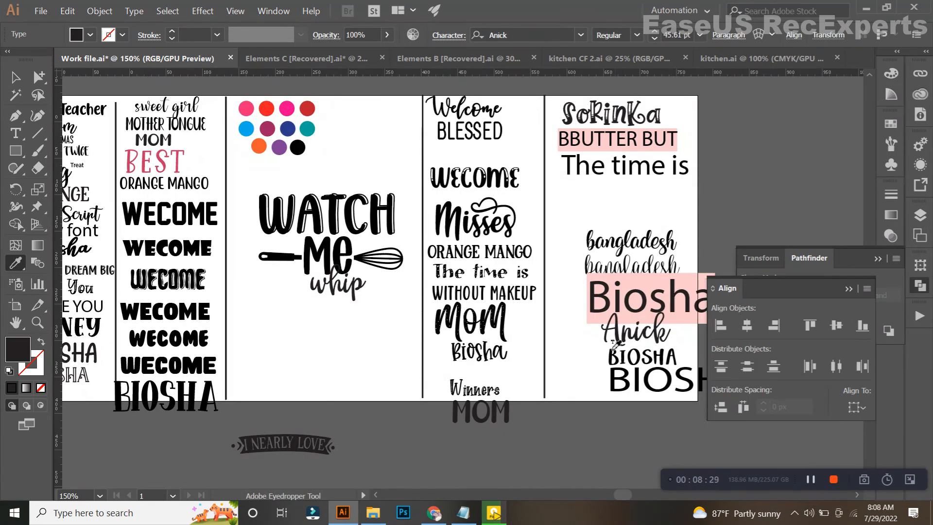
pyautogui.click(164, 371)
pyautogui.moveTo(220, 341); pyautogui.dragTo(342, 370)
pyautogui.click(195, 361)
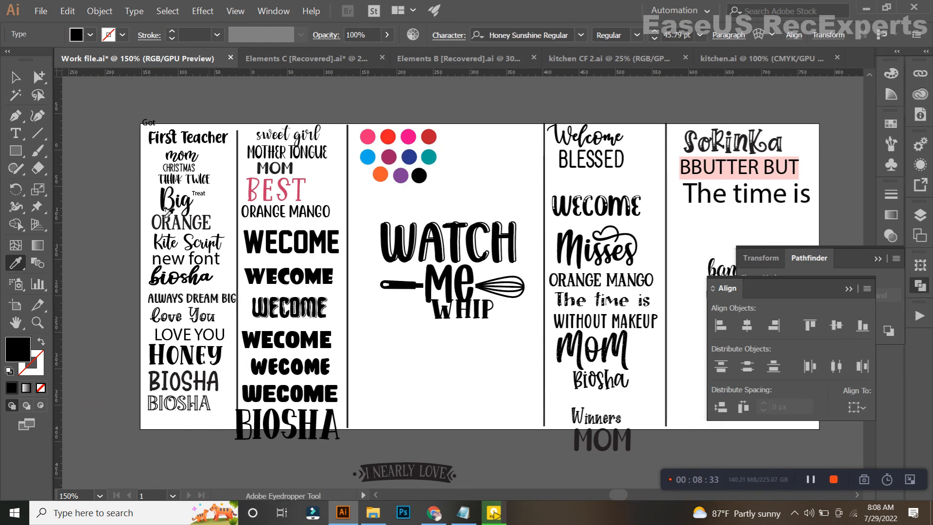
pyautogui.click(22, 77)
pyautogui.scroll(2, 454, 270)
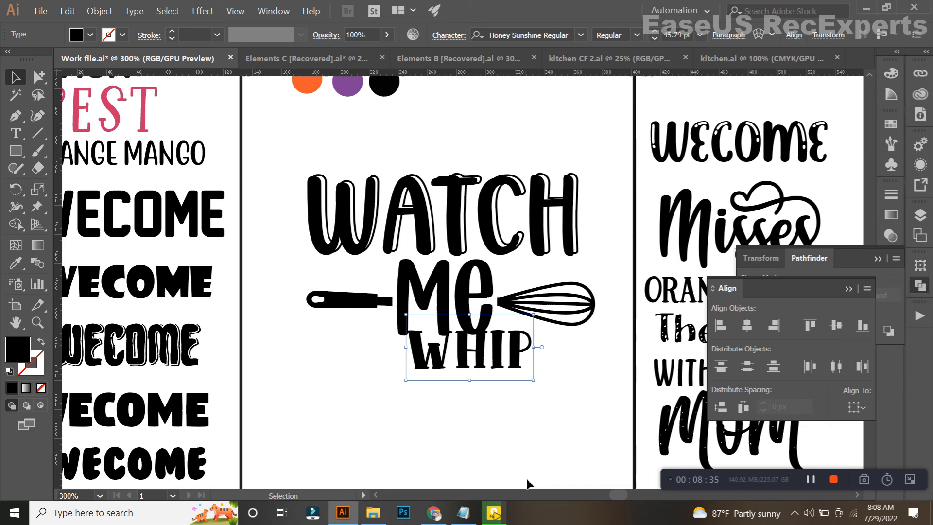
# Delete the whisk's wire head and handle from both sides of "Me".
pyautogui.click(548, 310)
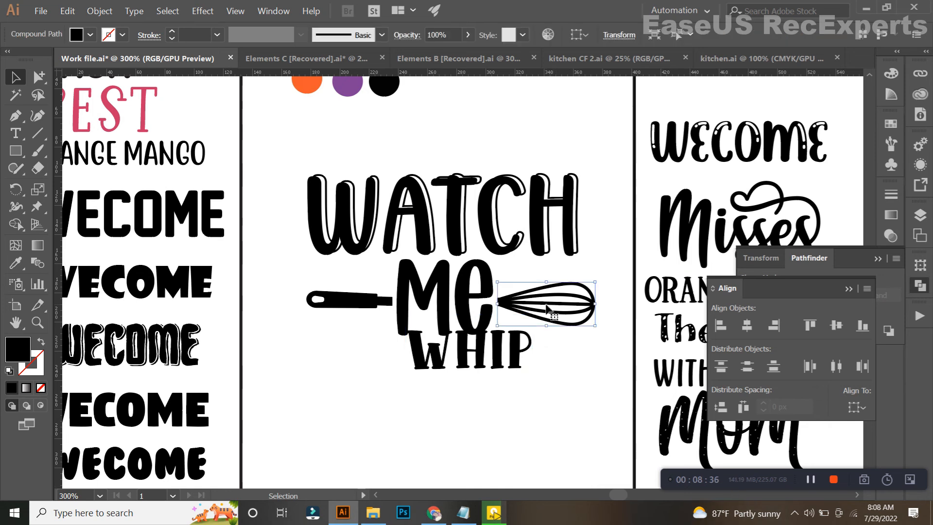
pyautogui.press('Delete')
pyautogui.click(355, 300)
pyautogui.press('Delete')
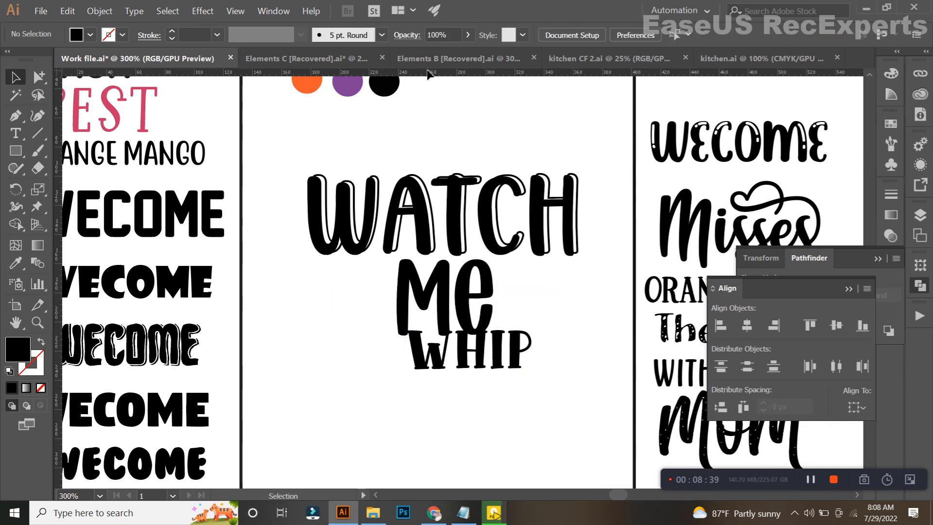
# Look through the Elements B, kitchen CF 2 and kitchen documents for replacement kitchen artwork.
pyautogui.click(438, 58)
pyautogui.click(631, 59)
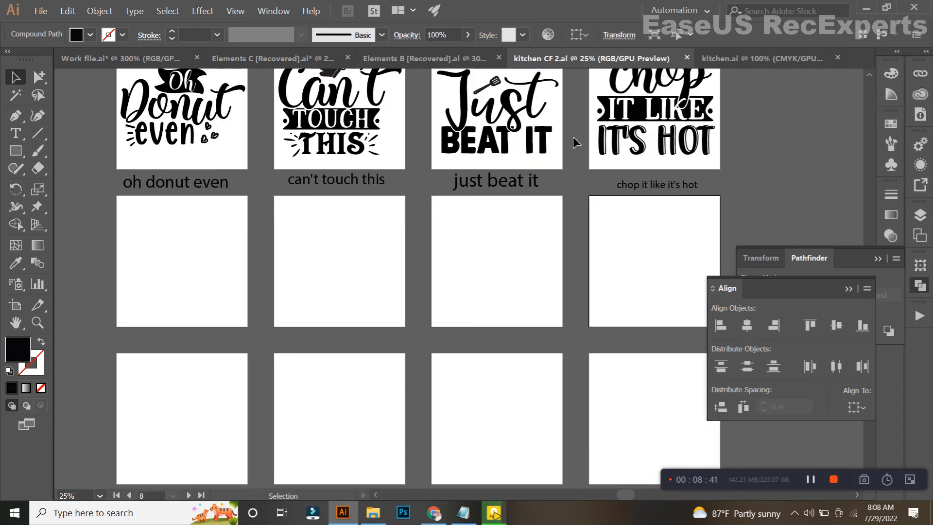
pyautogui.click(740, 58)
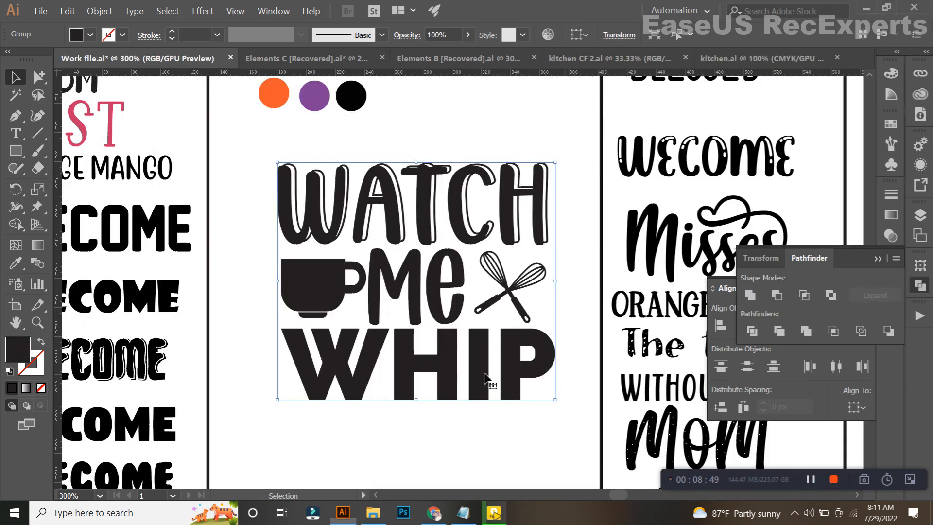
# Inspect the grouped "Watch me whip" design with the cup and crossed whisks, and delete it from the work file.
pyautogui.click(478, 439)
pyautogui.click(478, 368)
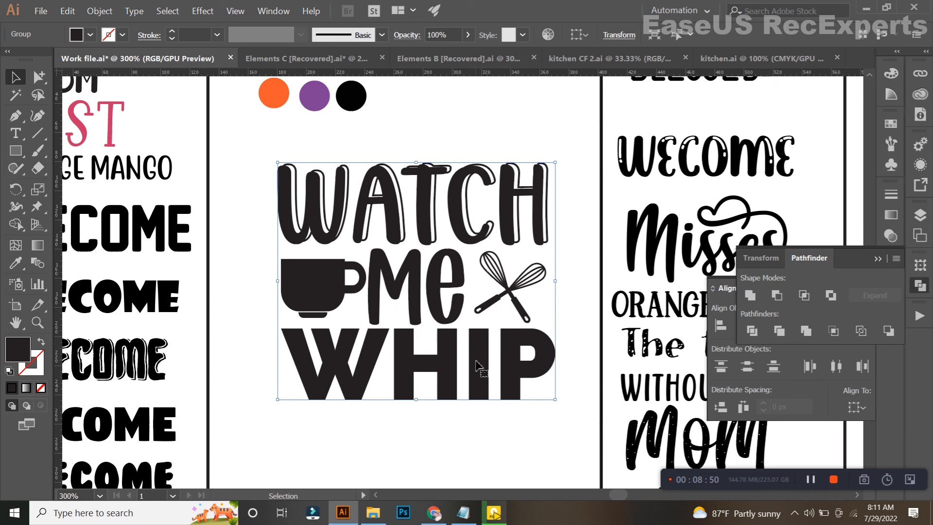
pyautogui.click(481, 401)
pyautogui.scroll(1, 399, 303)
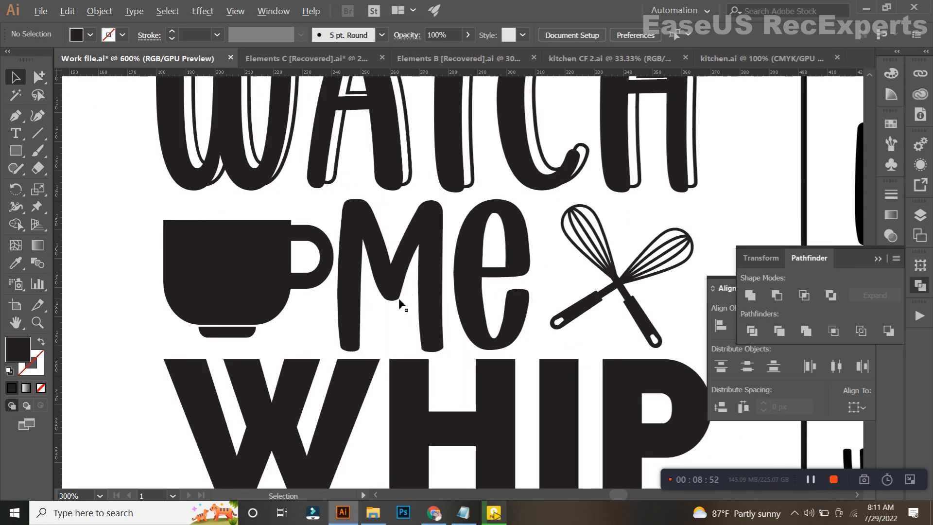
pyautogui.click(449, 373)
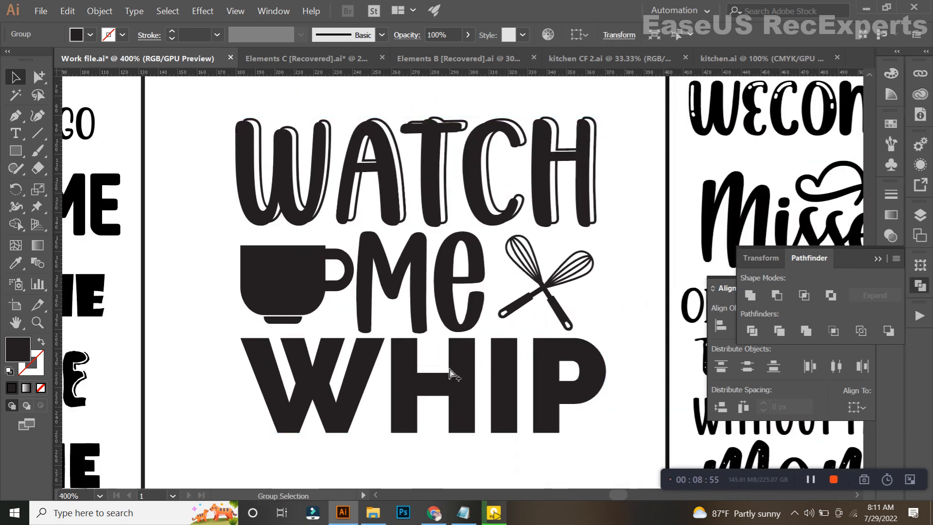
pyautogui.press('Delete')
# Examine the "Watch me whip" design on its artboard in the kitchen CF 2 document and open the file commands.
pyautogui.click(713, 63)
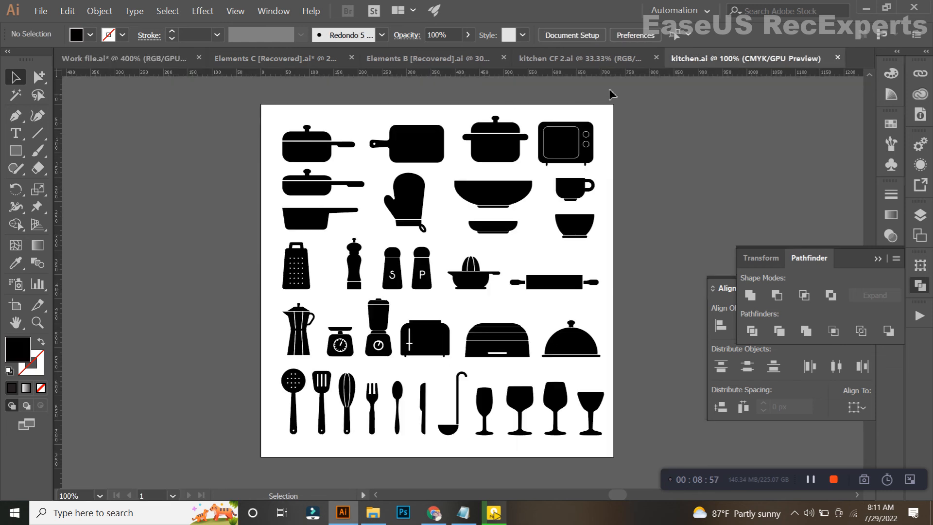
pyautogui.click(607, 59)
pyautogui.moveTo(251, 240); pyautogui.dragTo(434, 298)
pyautogui.scroll(2, 409, 304)
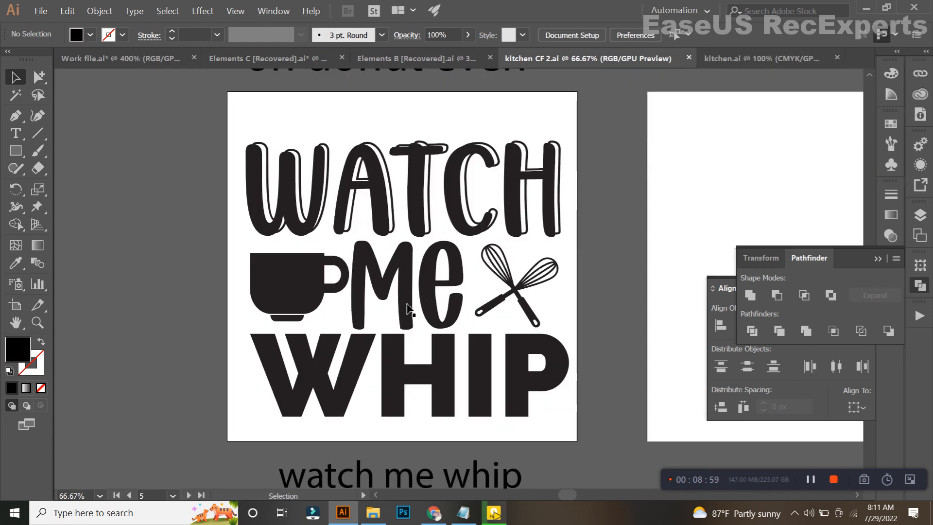
pyautogui.scroll(-1, 410, 307)
pyautogui.click(41, 11)
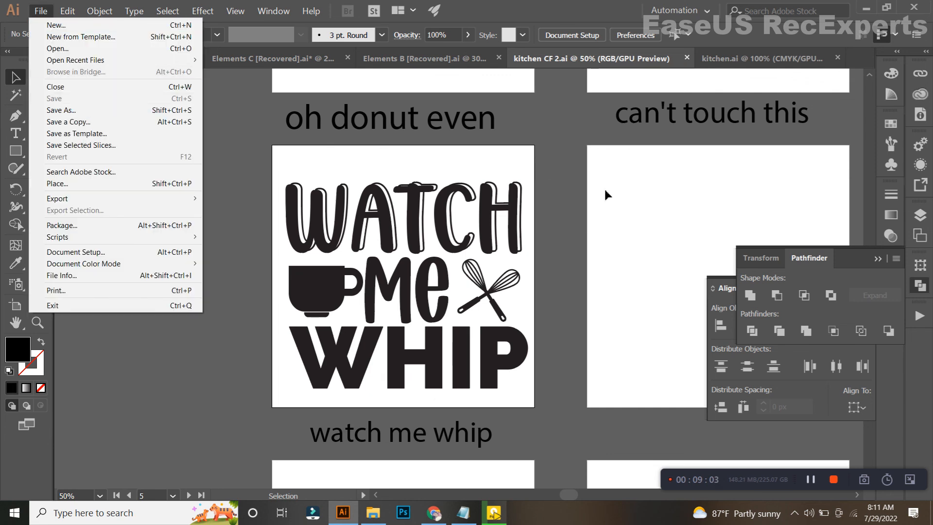